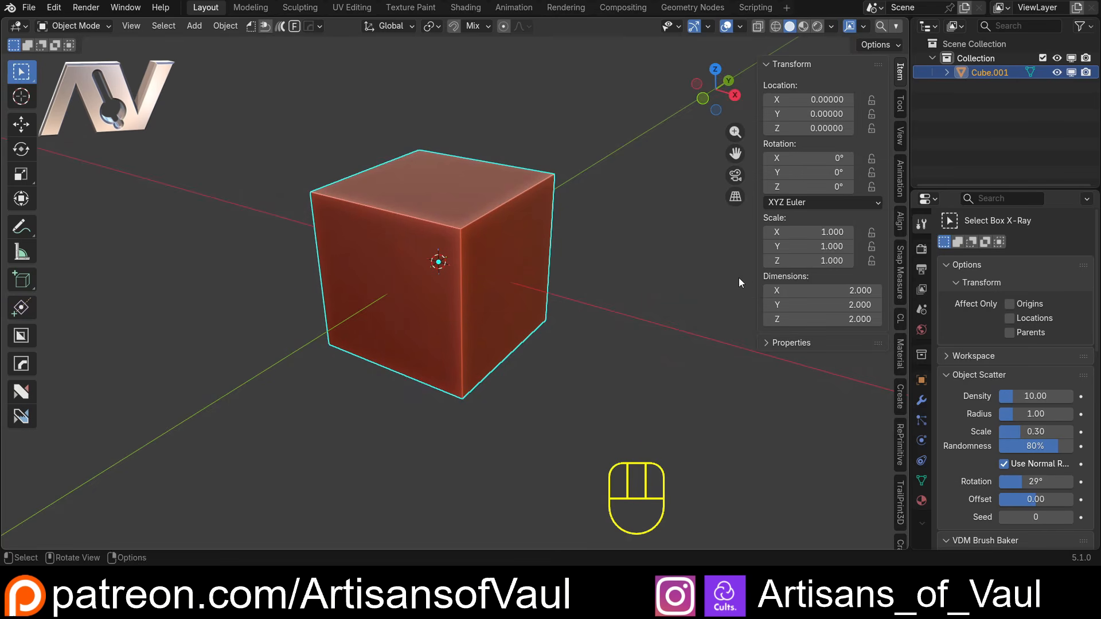
Scale the cube uniformly by about 1.6 and apply its scale
middle_click_drag(614, 277, 599, 266)
key("s")
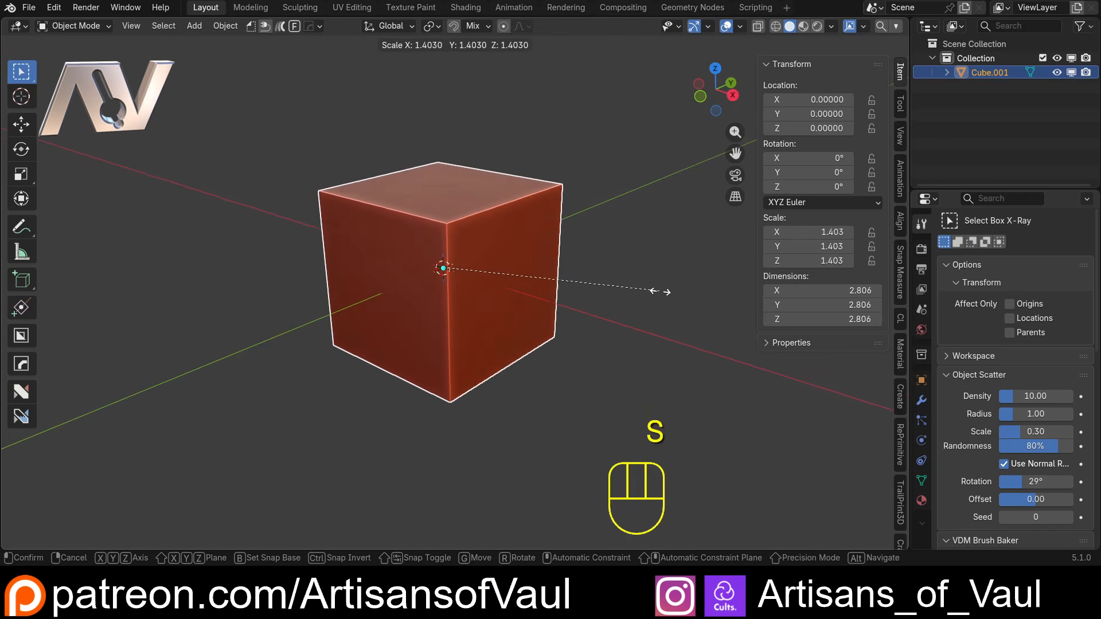
left_click(688, 315)
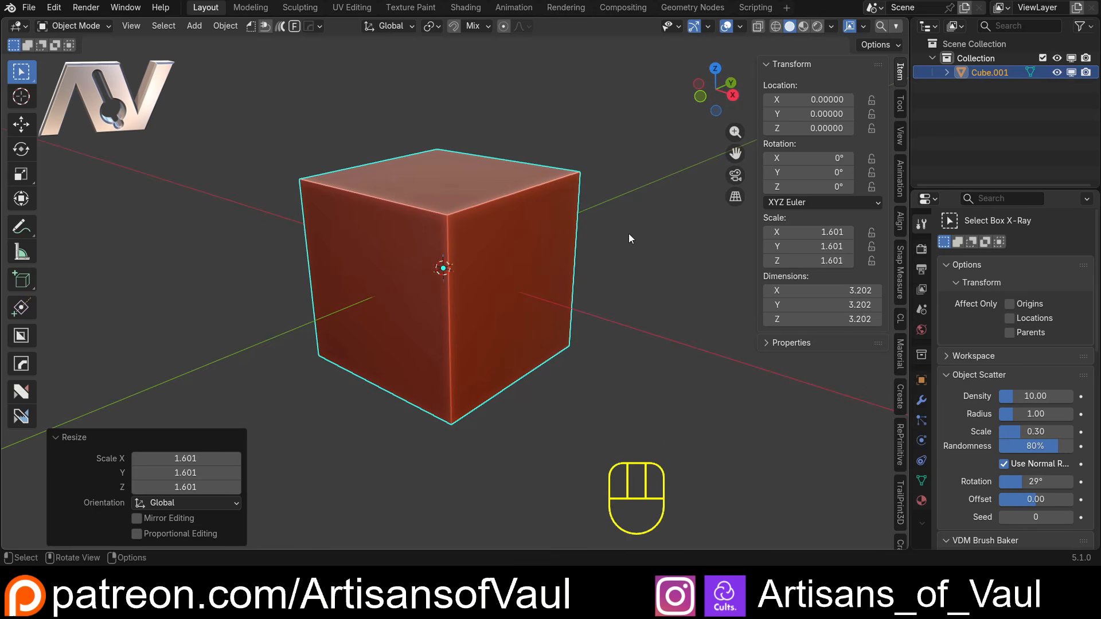
key("ctrl+a")
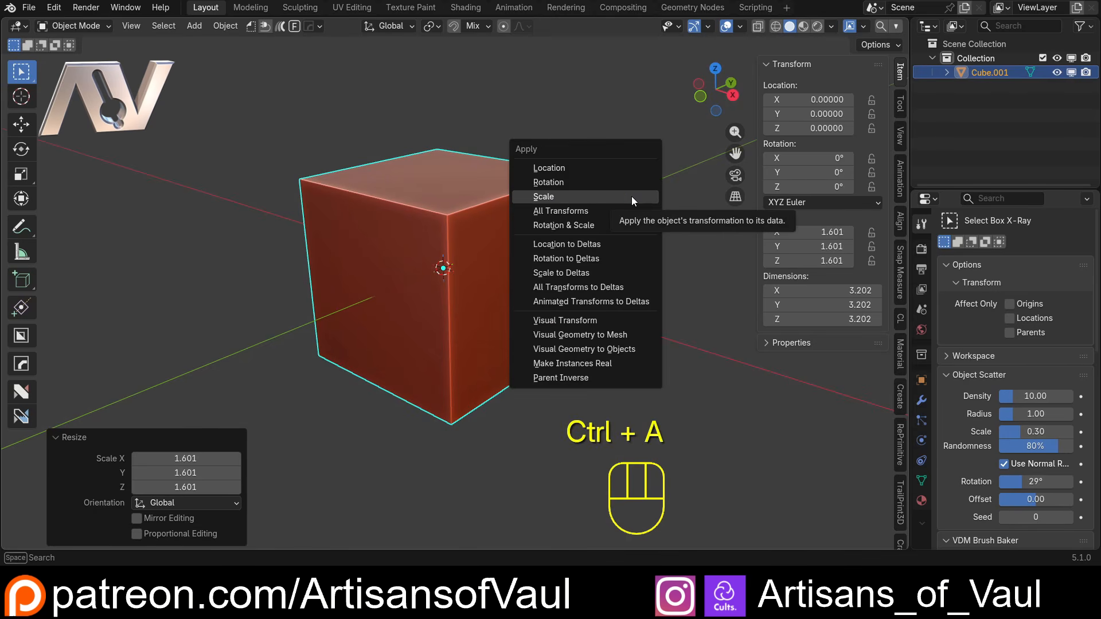
left_click(631, 196)
middle_click_drag(583, 224, 614, 244)
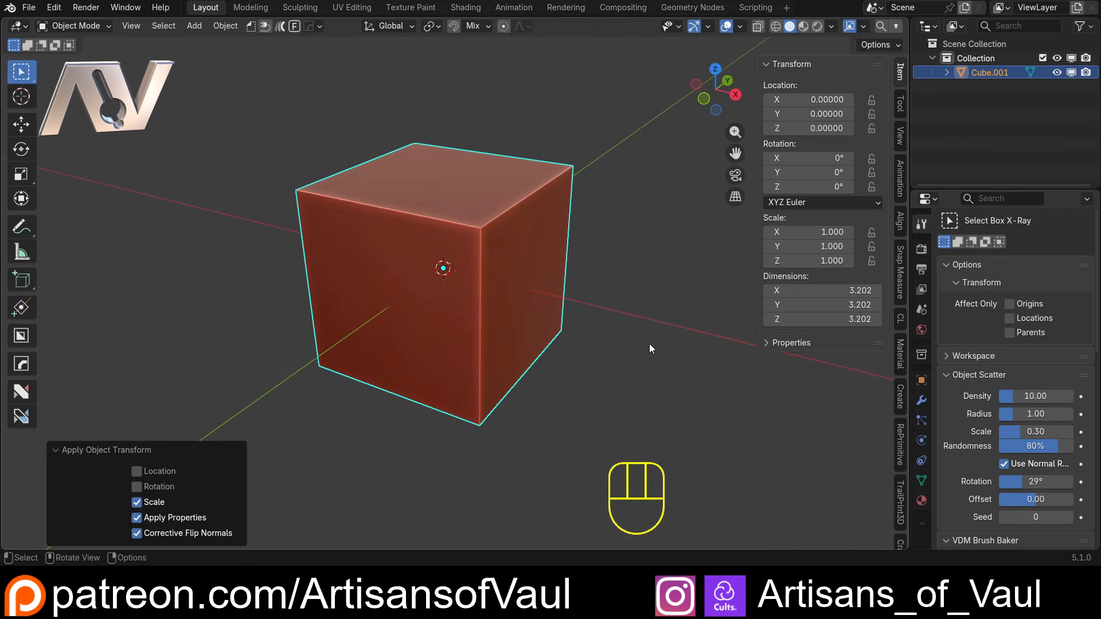
Stretch the cube along the global Z axis by a factor of about 2.51
middle_click_drag(648, 338, 491, 373)
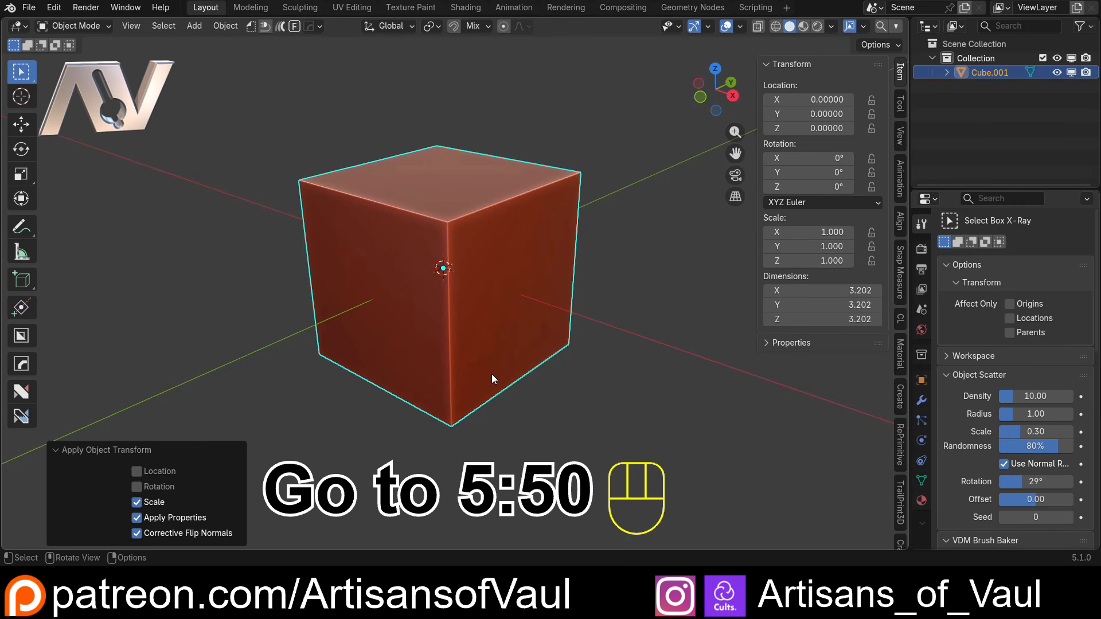
middle_click_drag(491, 374, 514, 284)
key("s")
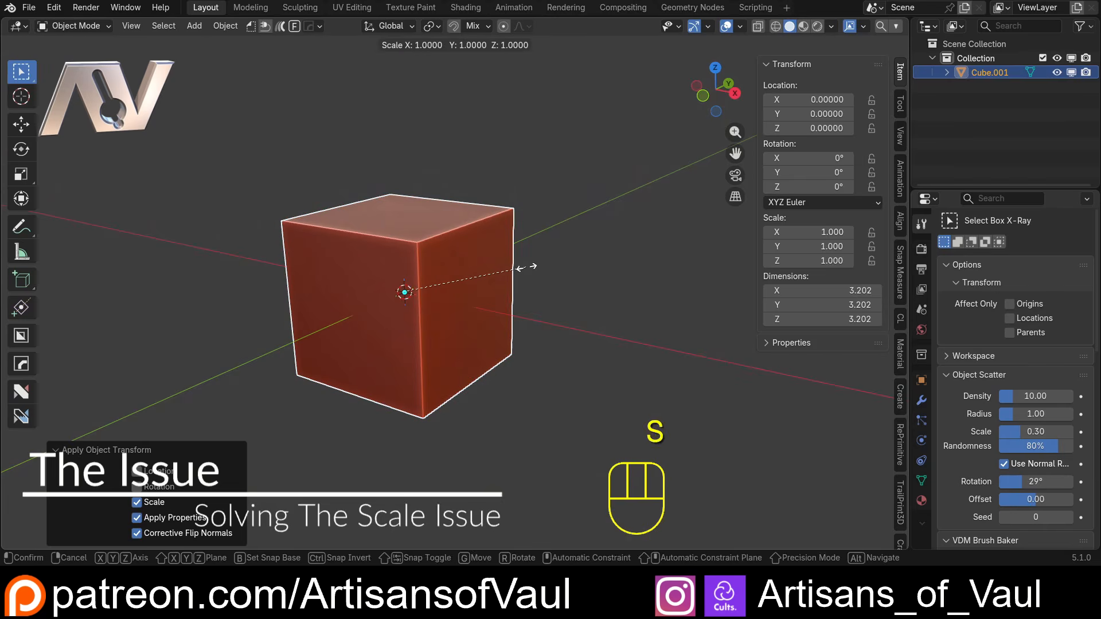
key("z")
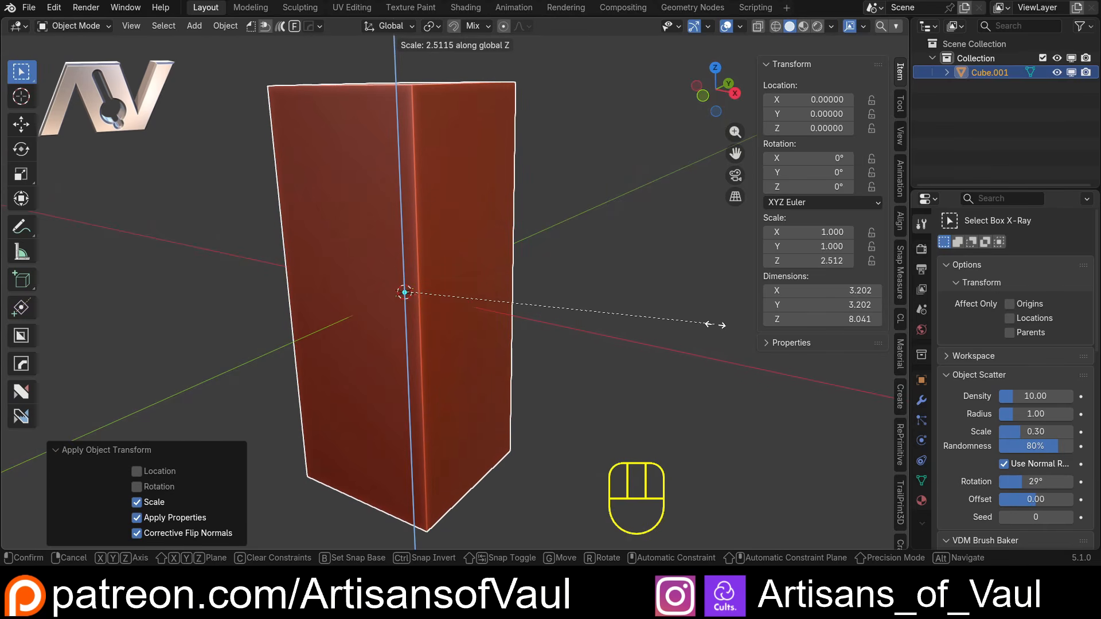
left_click(714, 325)
Enter Edit Mode with edge selection and select the block's upper edge on the positive X side
middle_click_drag(510, 171, 510, 236)
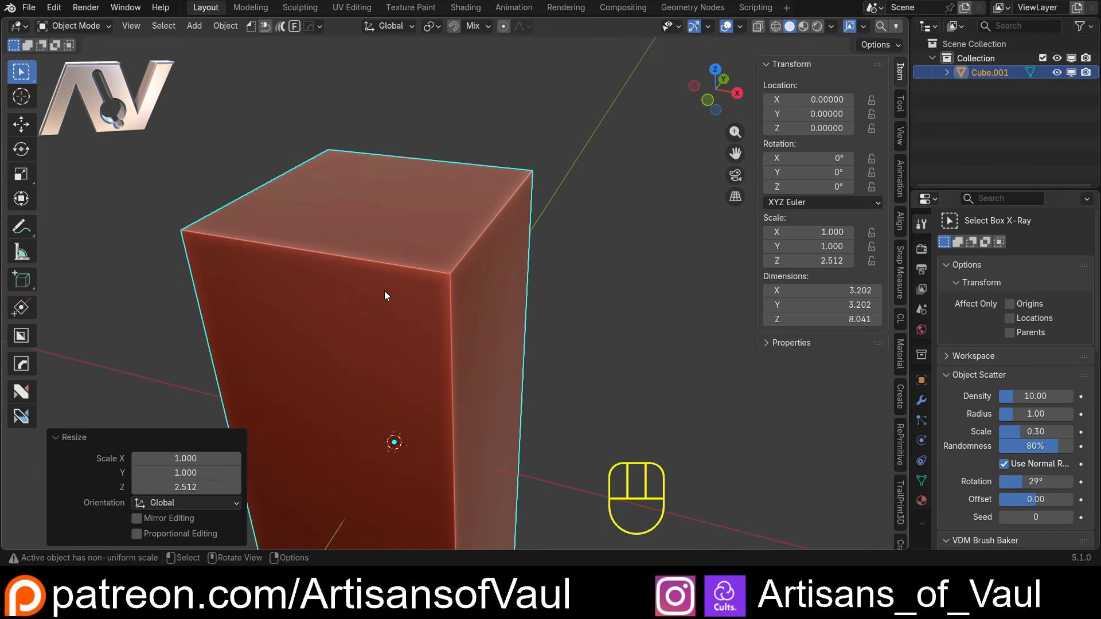
key("Tab")
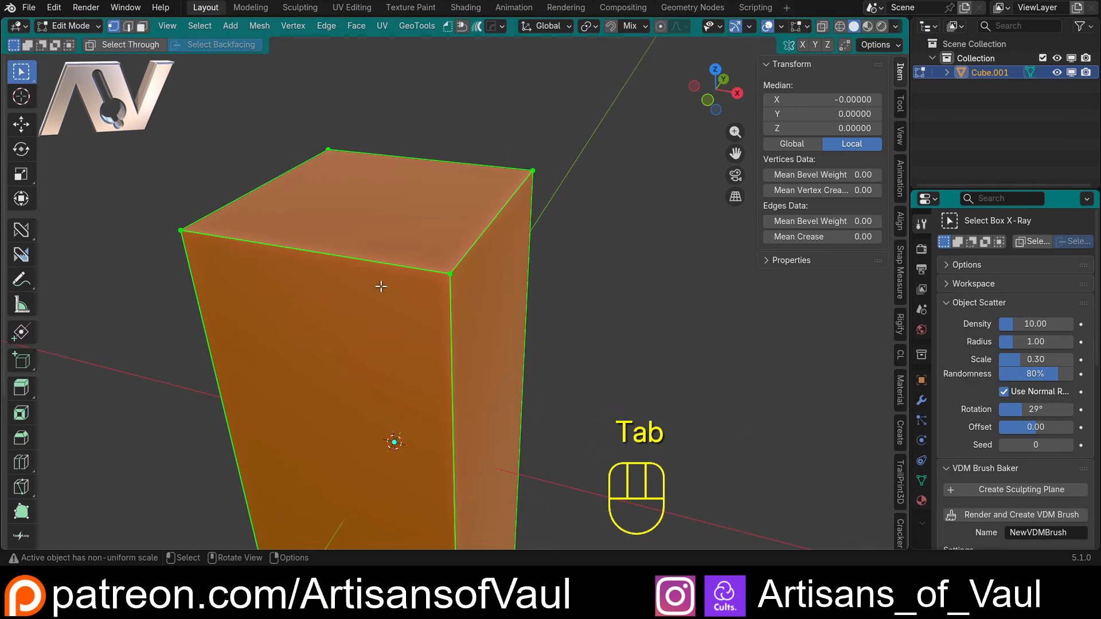
key("2")
left_click(455, 234)
middle_click_drag(484, 280, 536, 258)
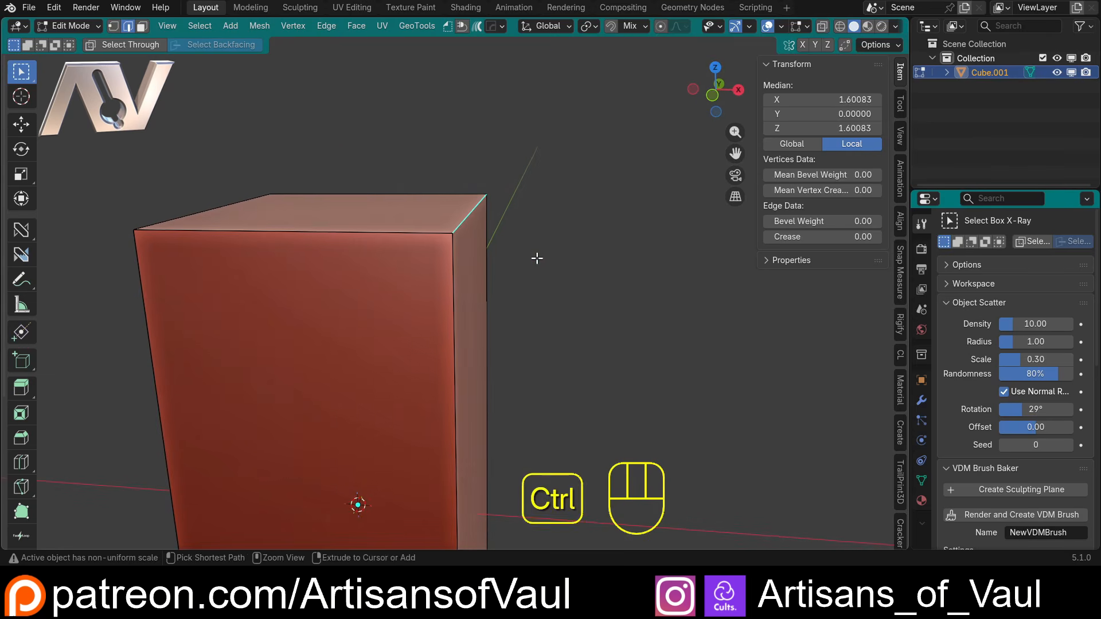
Try a one-segment bevel about 0.92 wide on the selected edge, check its slope in front view, and undo it
key("ctrl+b")
left_click(607, 376)
middle_click_drag(607, 376, 511, 272)
left_click(716, 90)
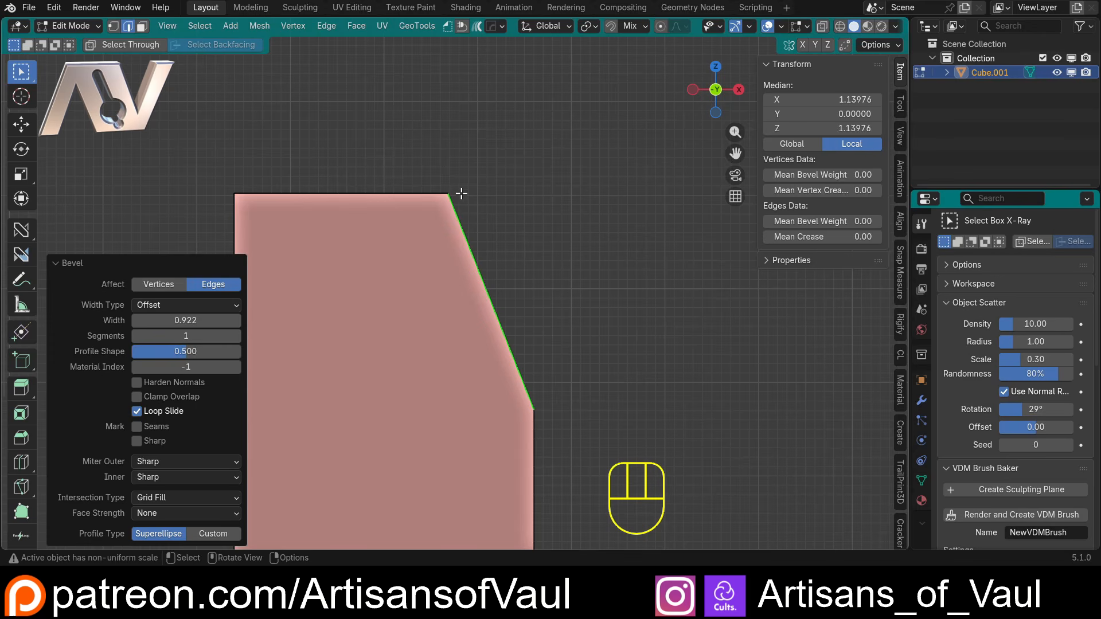
middle_click_drag(558, 246, 539, 263)
key("Tab")
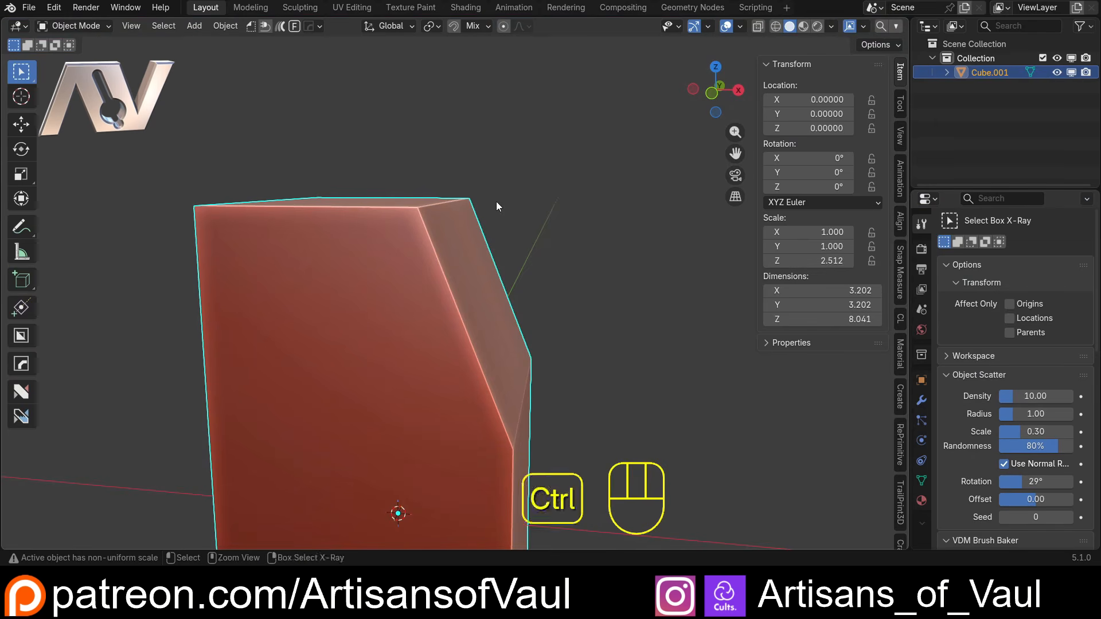
key("ctrl+z")
key("ctrl+z")
Try a rounded bevel about 0.95 wide with 21 segments on the edge, check its curve in front view, and undo it
mouse_move(546, 223)
middle_mouse_down()
mouse_move(533, 231)
mouse_move(542, 228)
middle_mouse_up()
key("ctrl+b")
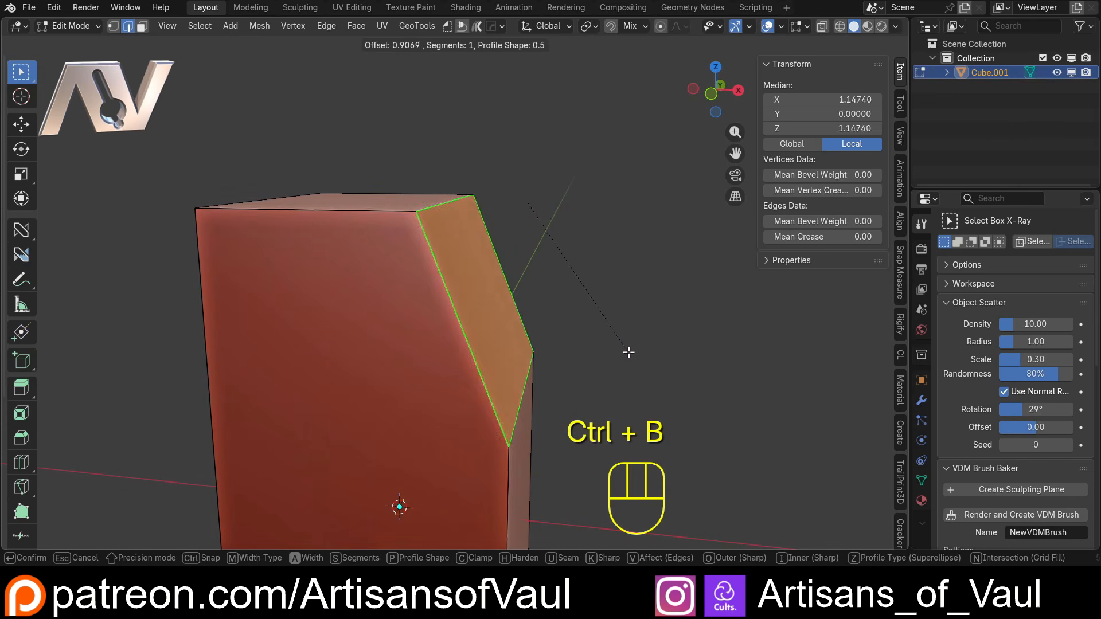
scroll(629, 352, "up", 20)
left_click(631, 355)
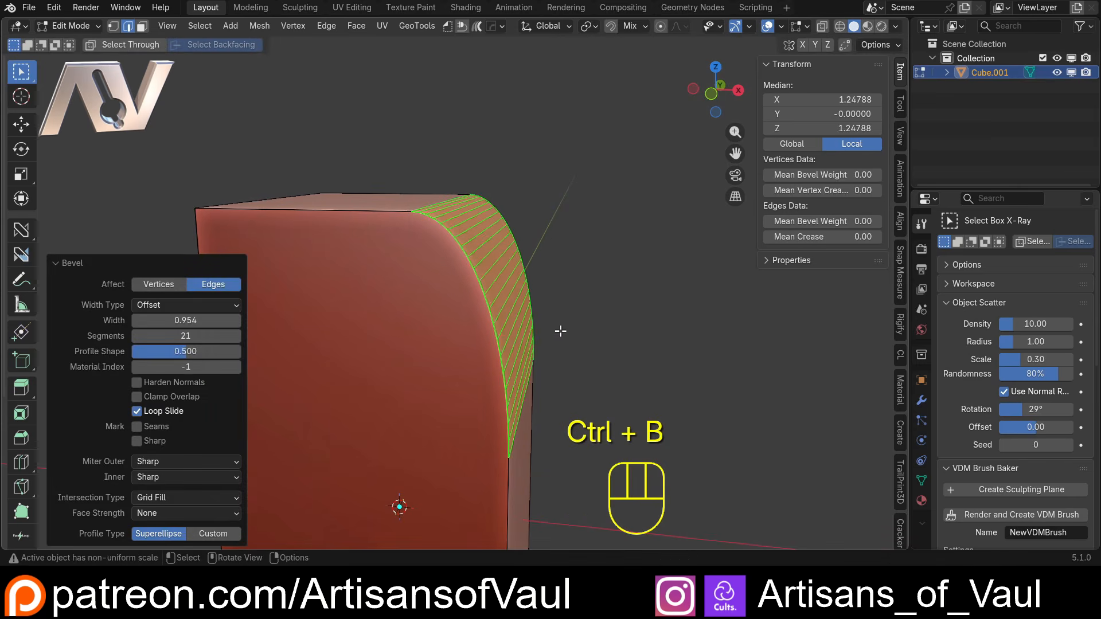
middle_click_drag(561, 331, 614, 216)
left_click(695, 104)
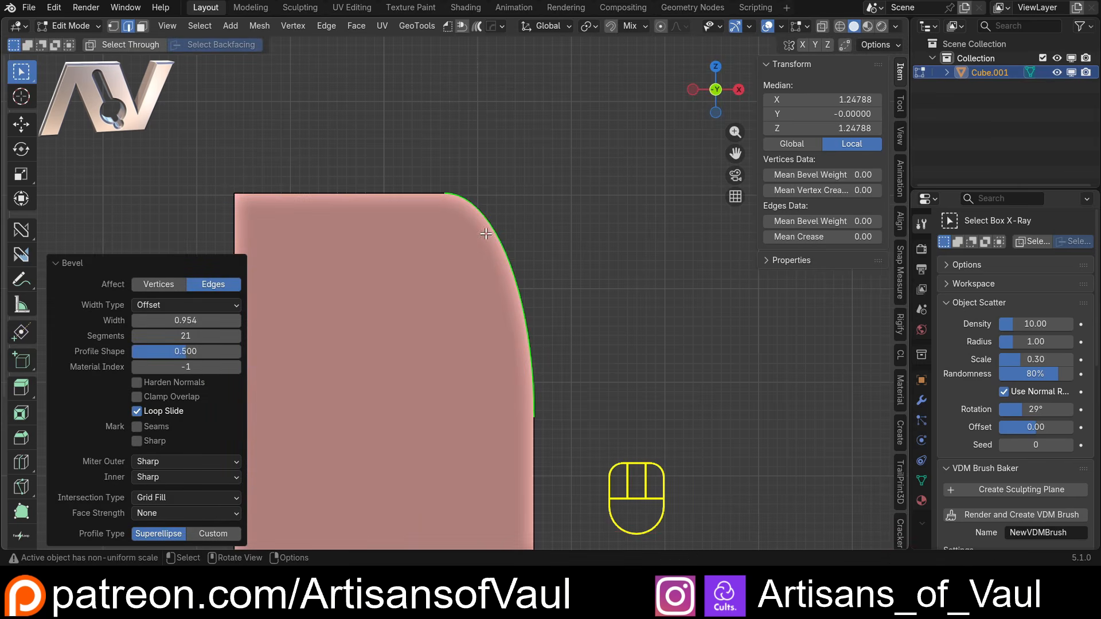
middle_click_drag(543, 222, 528, 260)
key("ctrl+z")
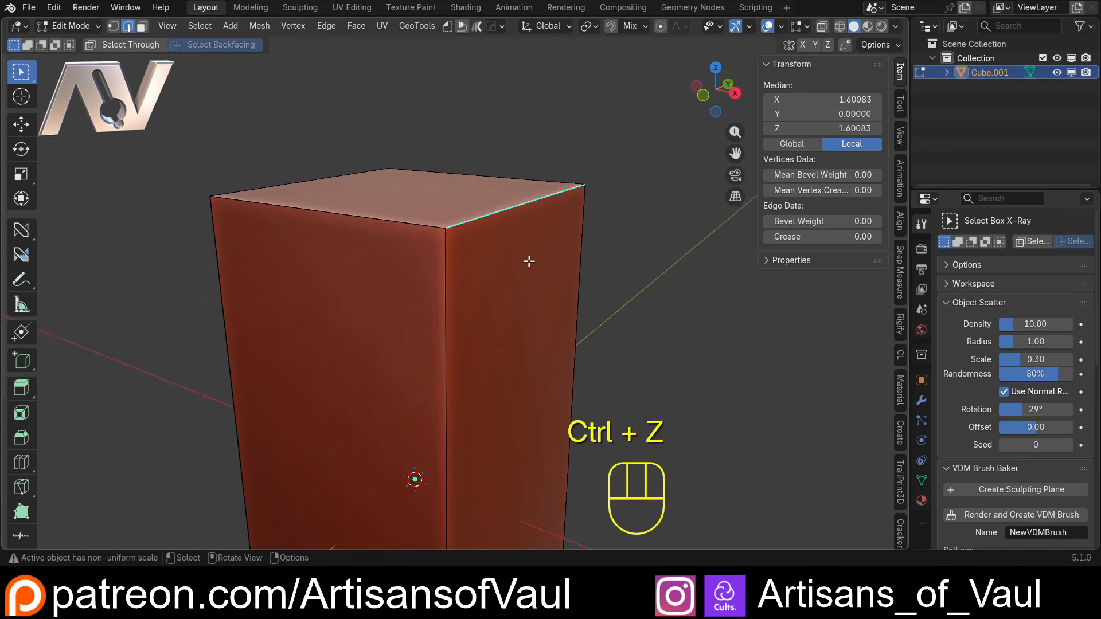
Return to Object Mode and apply the stretched block's scale
key("Tab")
key("ctrl+a")
left_click(660, 200)
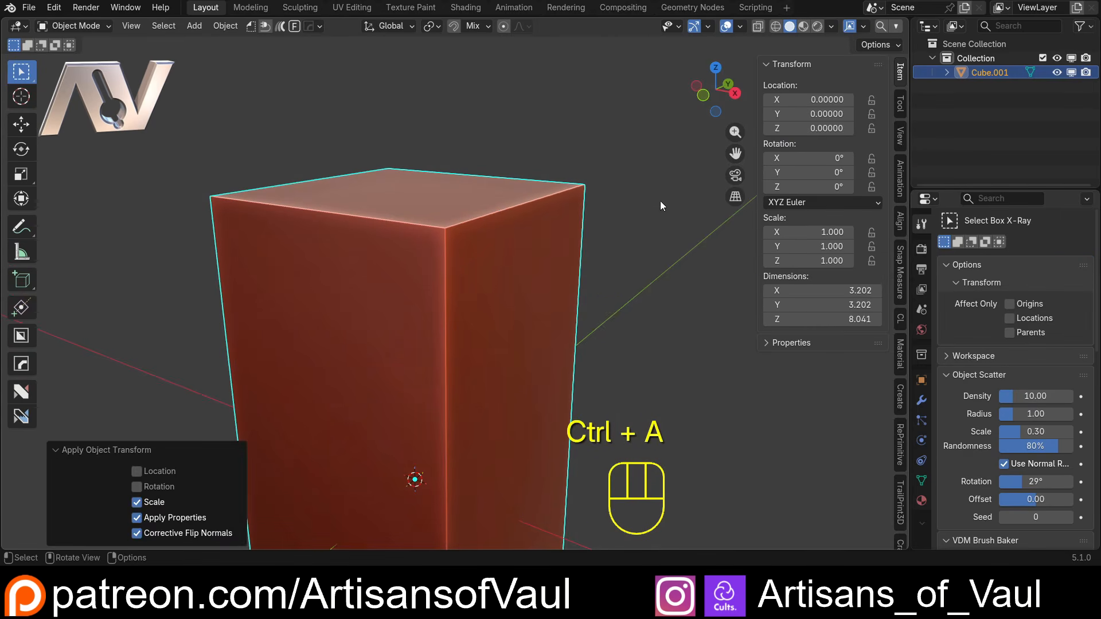
Bevel the block's selected upper edge with 20 segments and return to Object Mode
key("Tab")
key("ctrl+b")
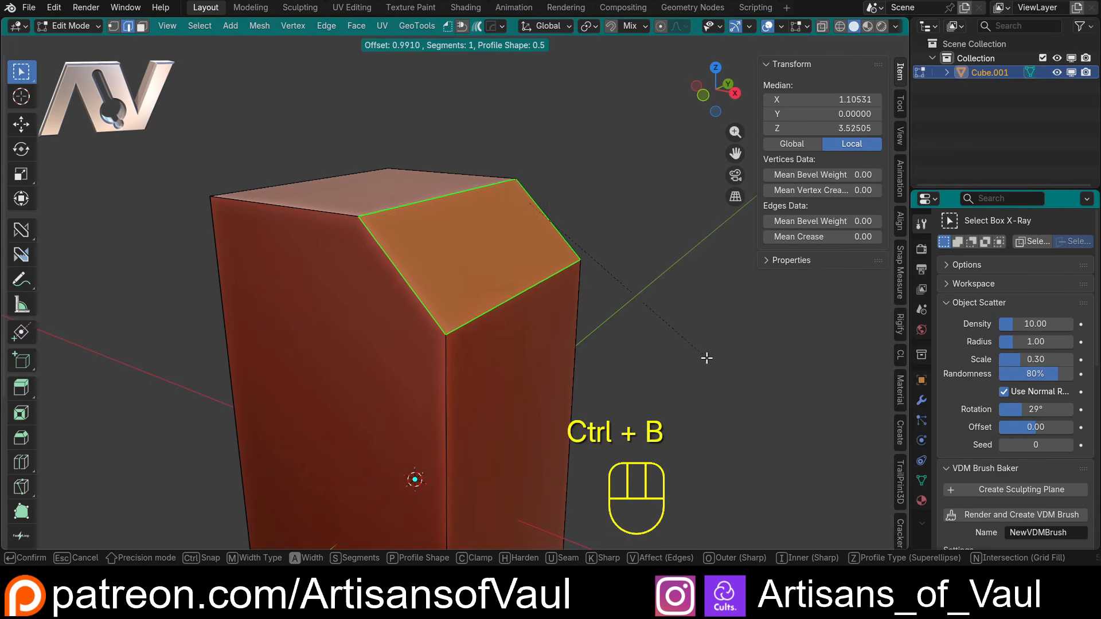
scroll(716, 403, "up", 19)
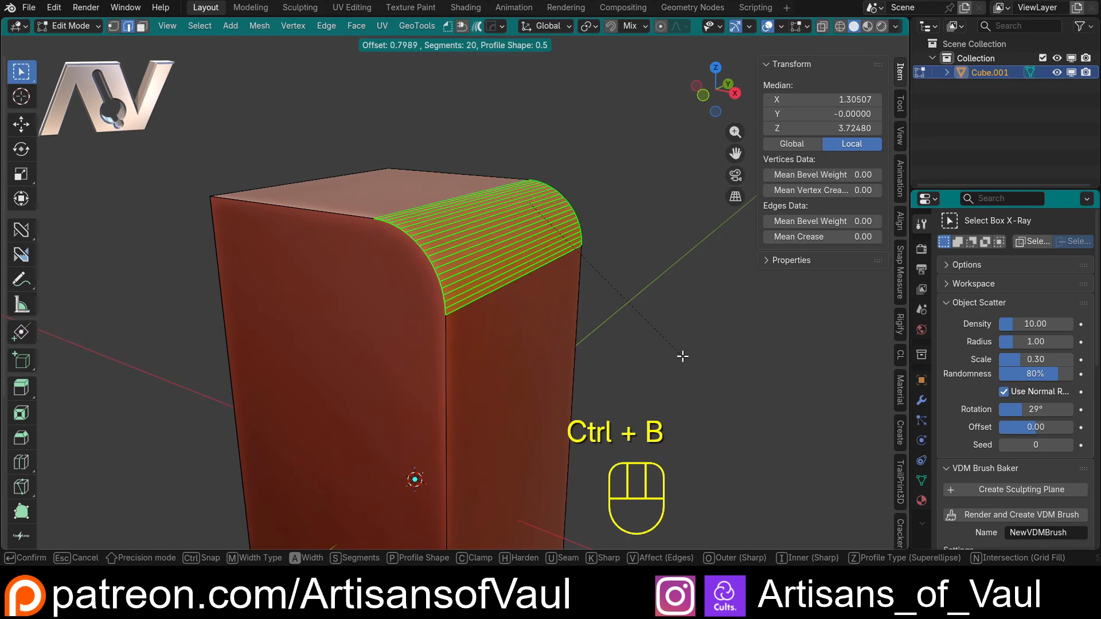
left_click(530, 319)
scroll(530, 319, "down", 4)
key("Tab")
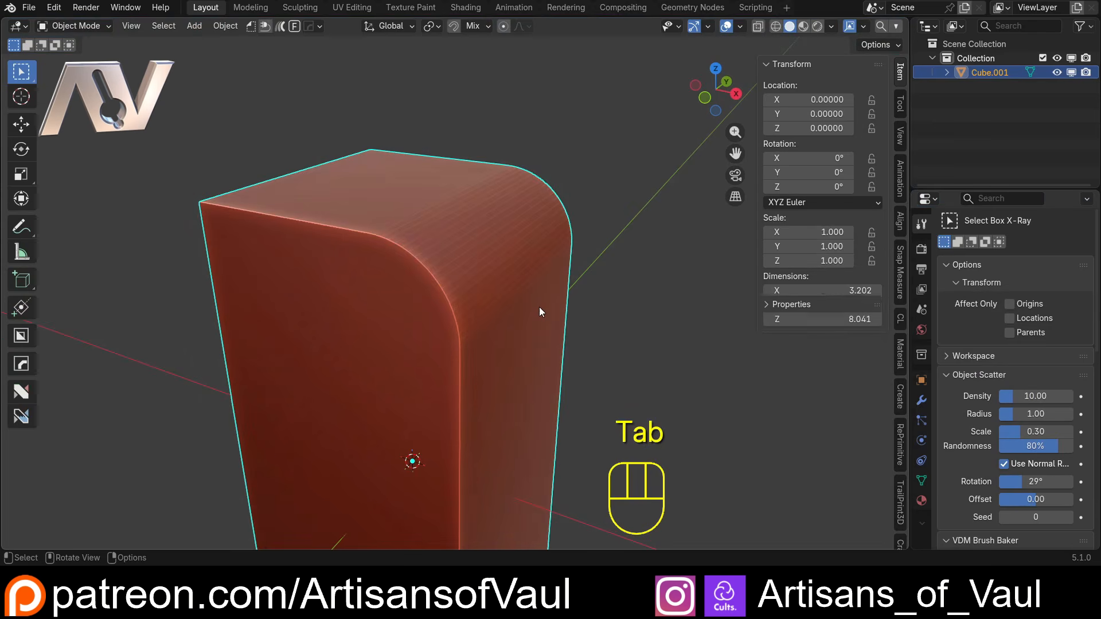
scroll(538, 307, "down", 3)
middle_click_drag(539, 307, 493, 310, "shift")
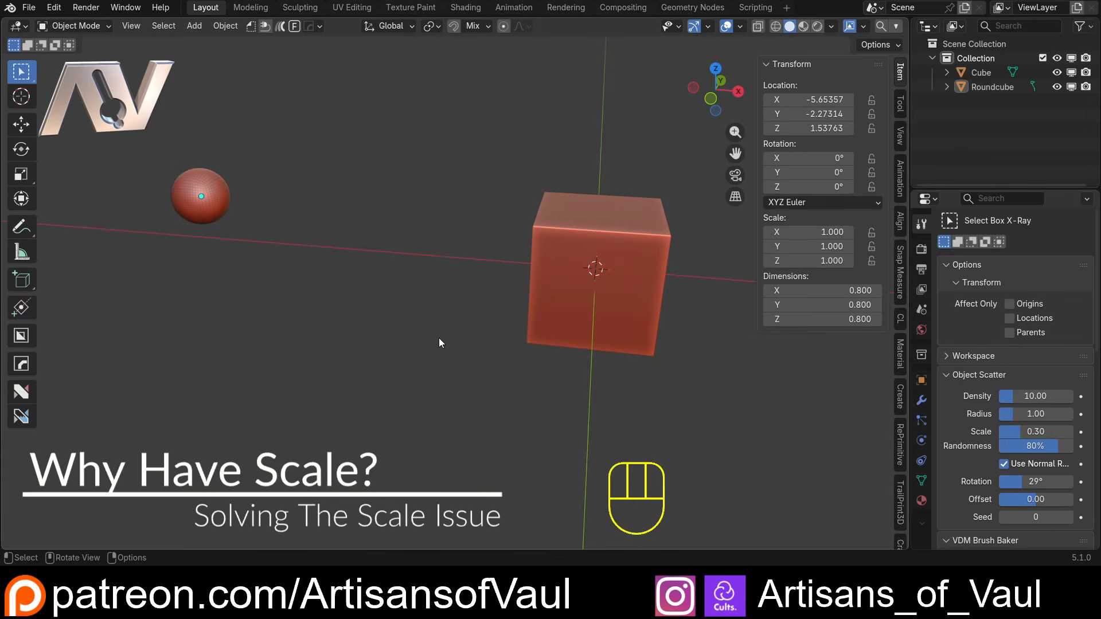
Compare the scale and dimensions of the cube and the small sphere by selecting each in turn
left_click(579, 263)
middle_click_drag(500, 268, 474, 265)
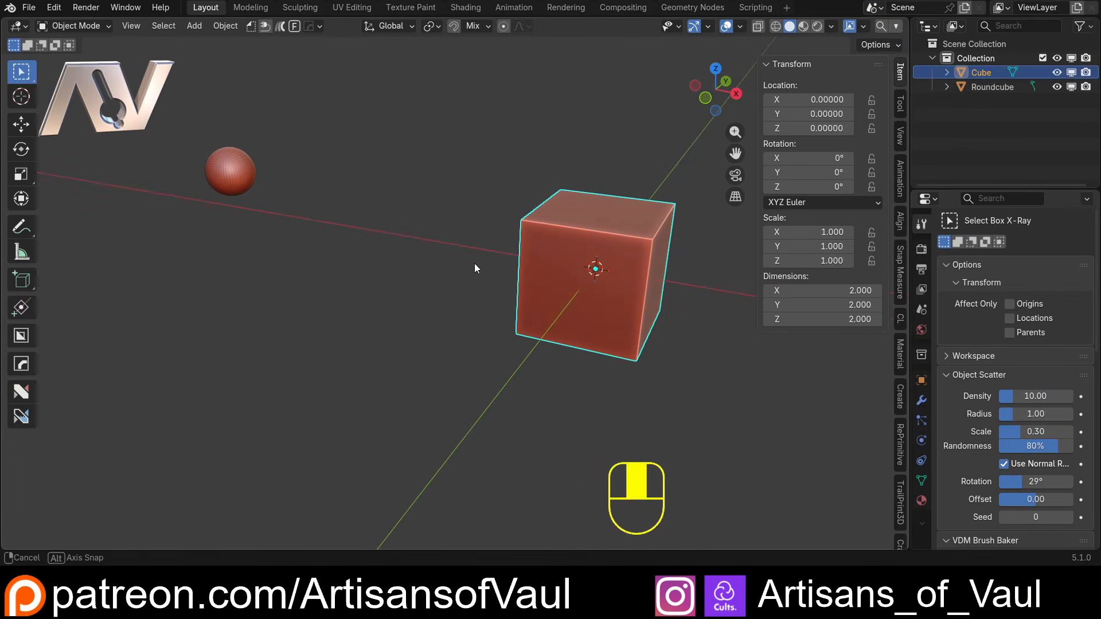
left_click(231, 168)
middle_click_drag(278, 200, 238, 227, "shift")
mouse_move(317, 267)
middle_mouse_down()
mouse_move(261, 274)
mouse_move(304, 262)
middle_mouse_up()
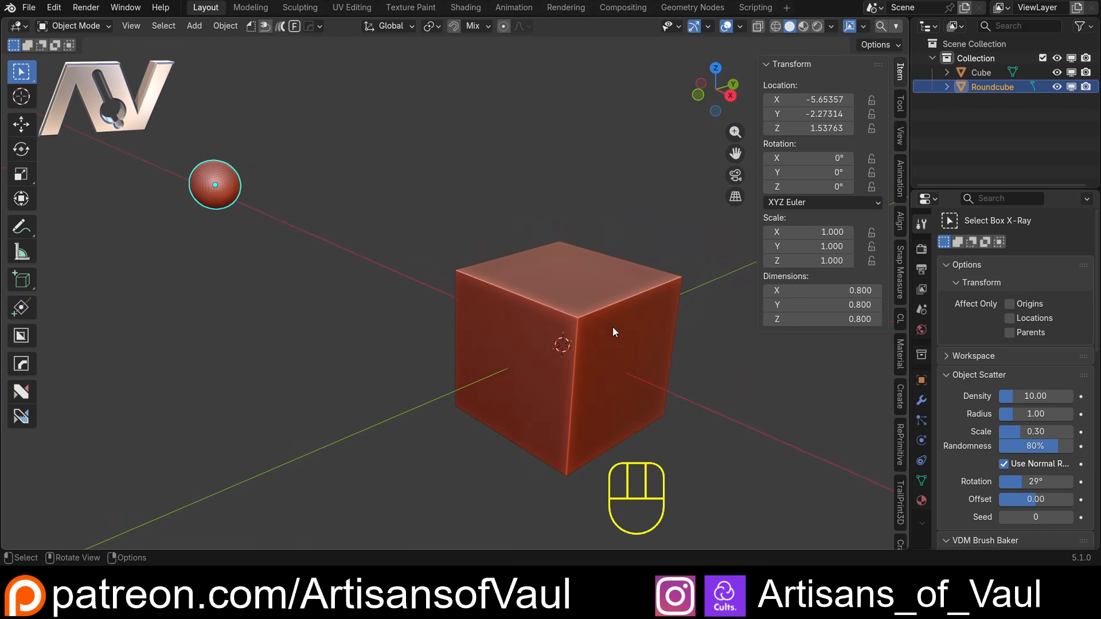
left_click(533, 328)
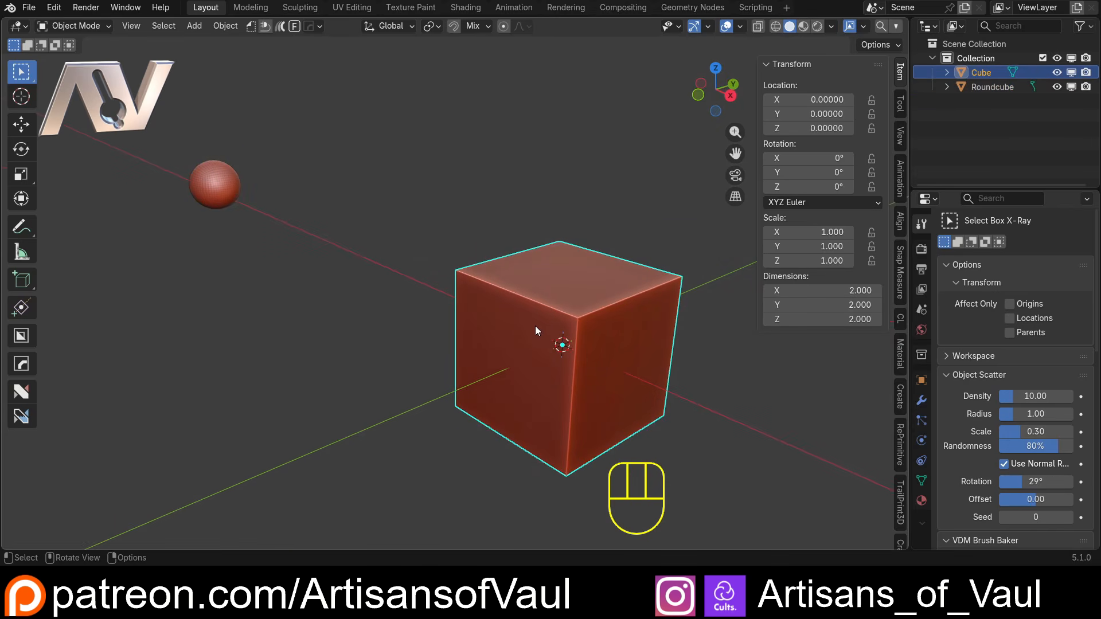
left_click(219, 170, "shift")
left_click(367, 188)
left_click(552, 281)
left_click(213, 176)
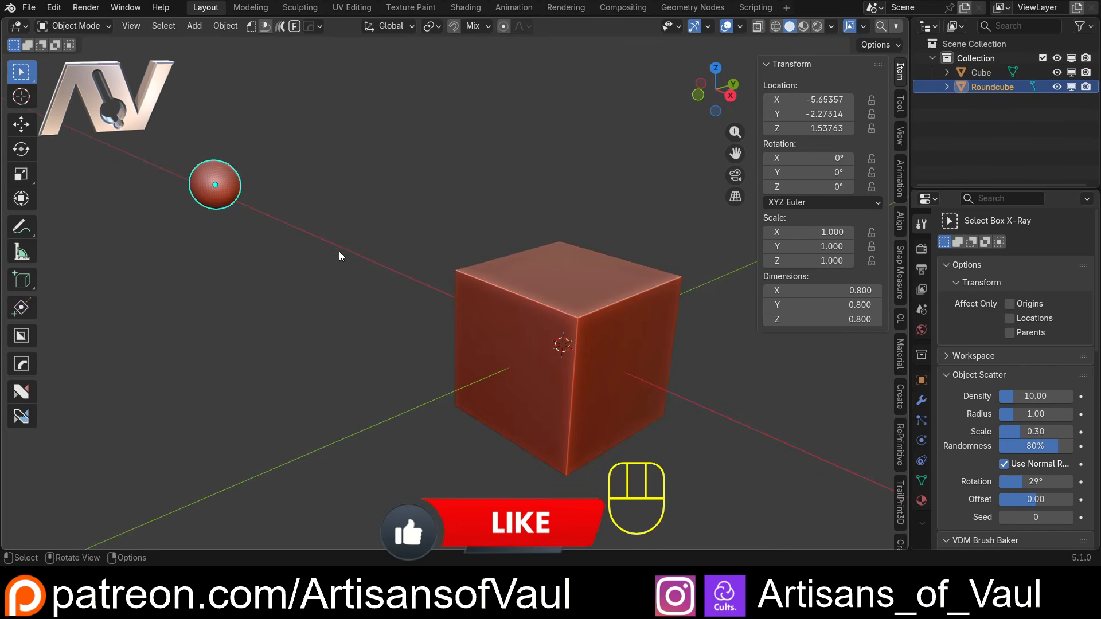
middle_click_drag(368, 260, 411, 247)
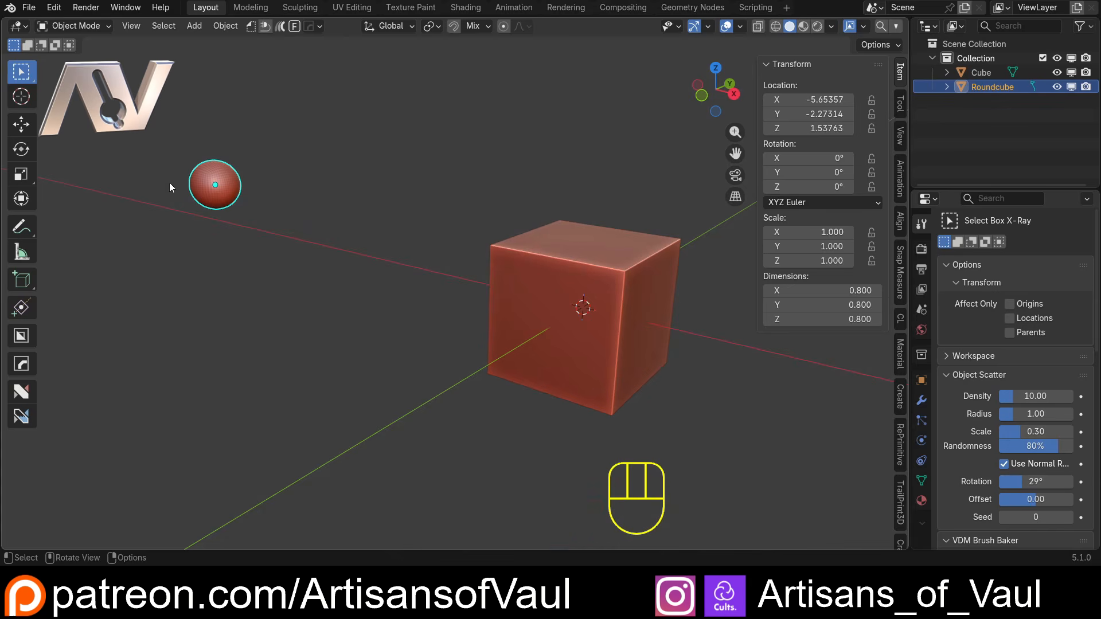
middle_click_drag(332, 194, 356, 243)
middle_click_drag(371, 331, 430, 332)
middle_click_drag(430, 332, 546, 319)
Add an Instance on Elements modifier to the cube
left_click(545, 319)
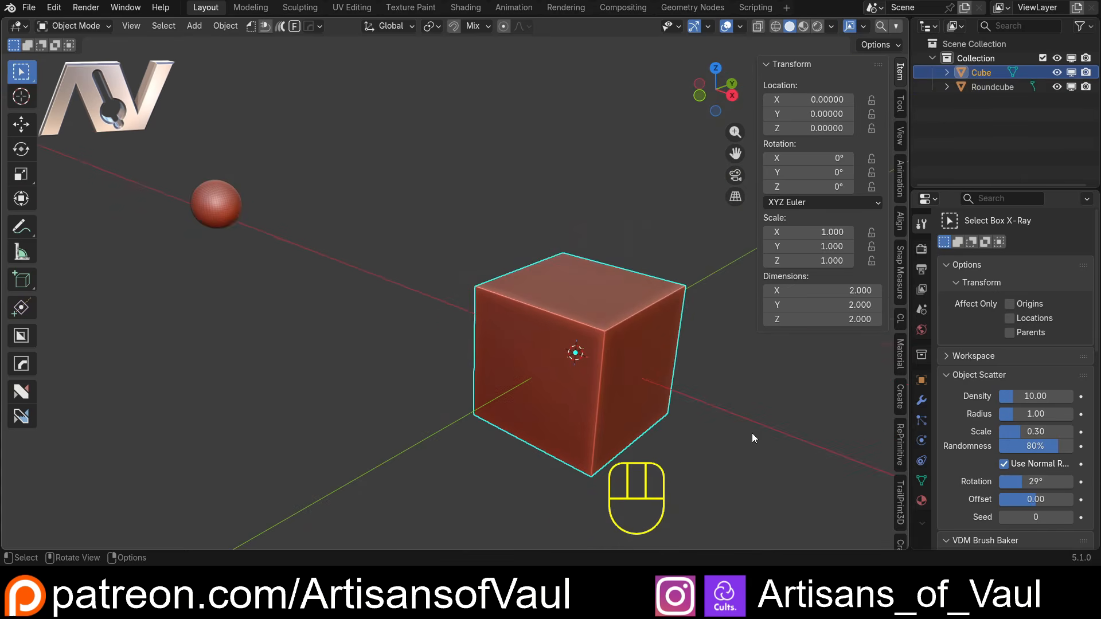
left_click(923, 401)
left_click(989, 246)
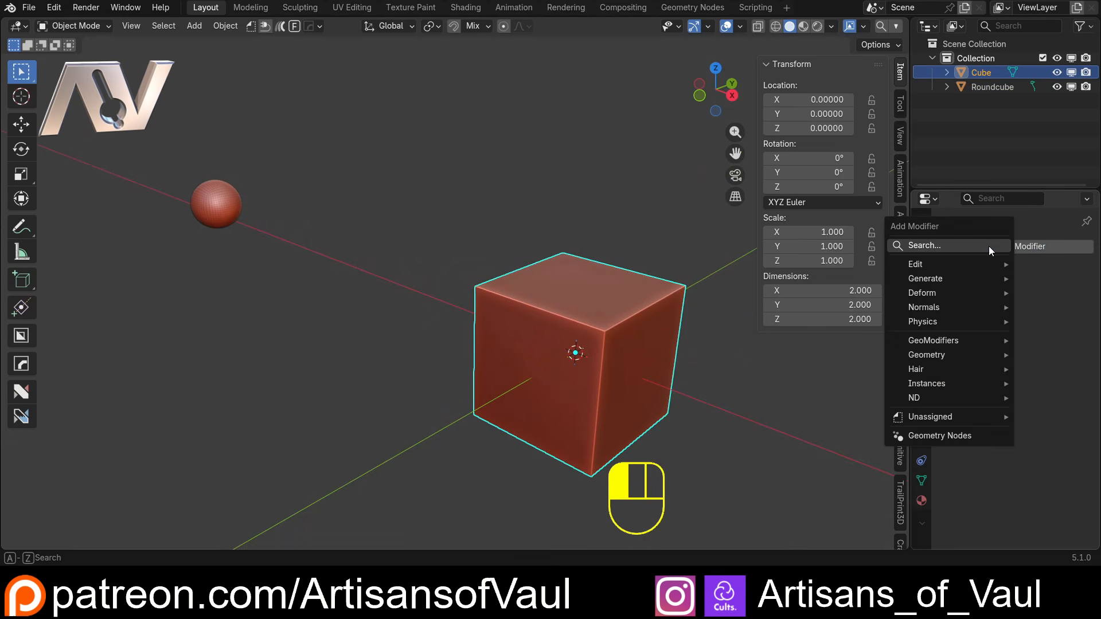
left_click(988, 246)
type("in")
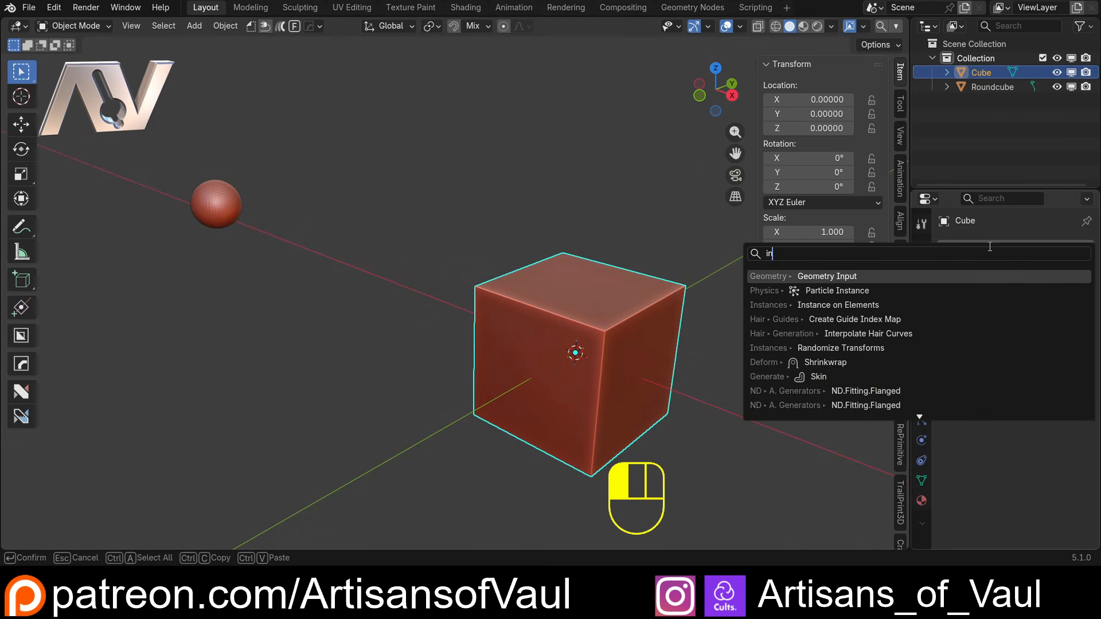
type("s")
left_click(831, 290)
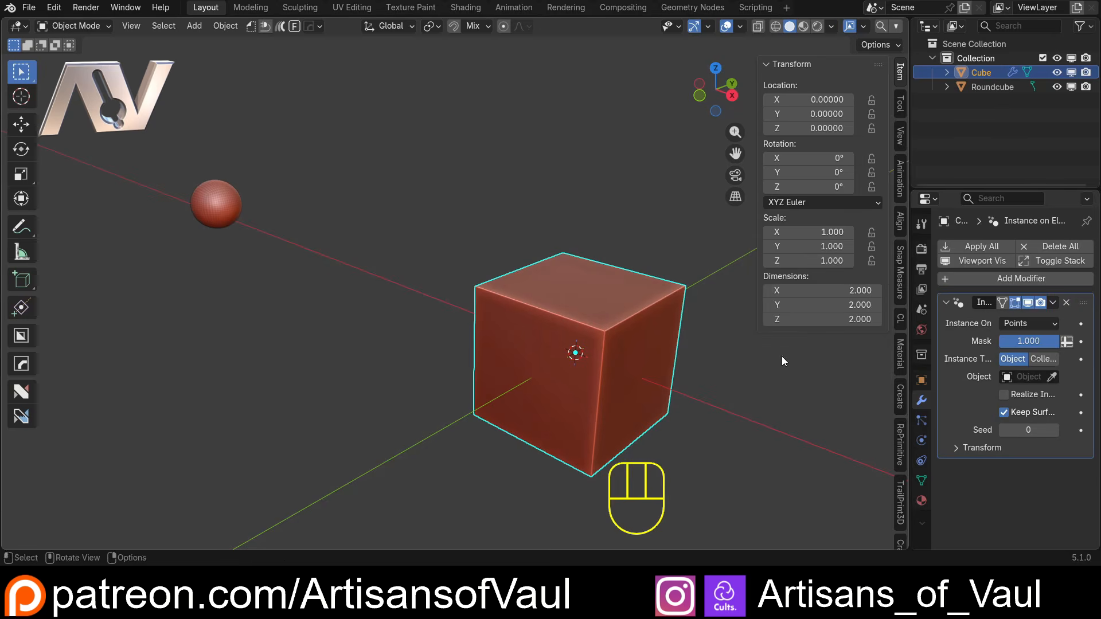
Widen the modifier settings area and assign the Roundcube sphere as the object instanced on the cube's points
left_click_drag(909, 348, 841, 348)
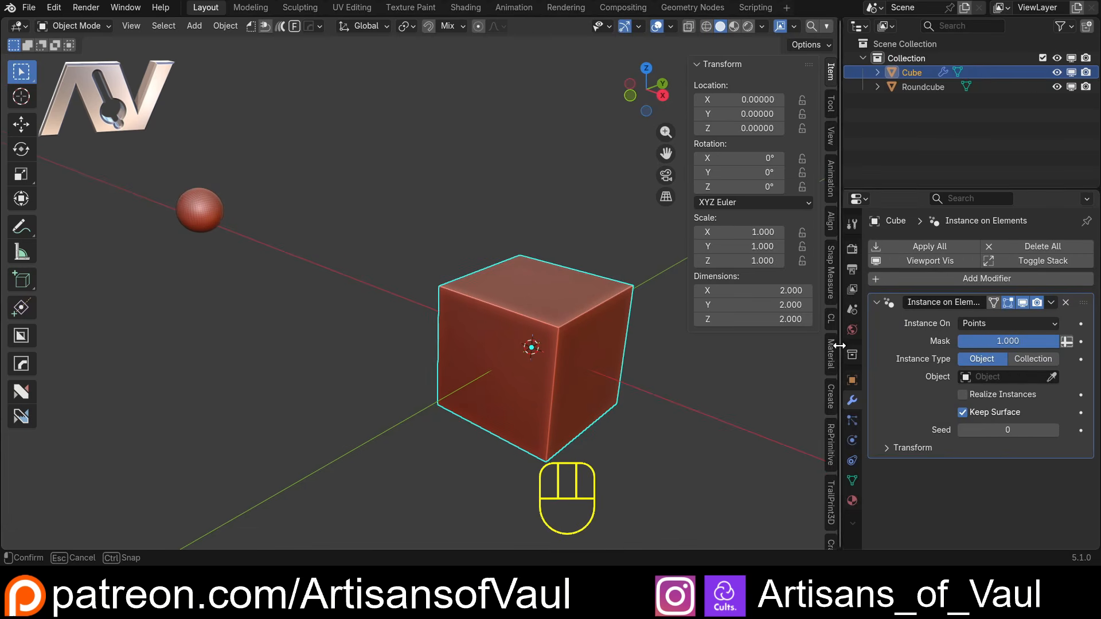
left_click(1052, 377)
left_click(213, 207)
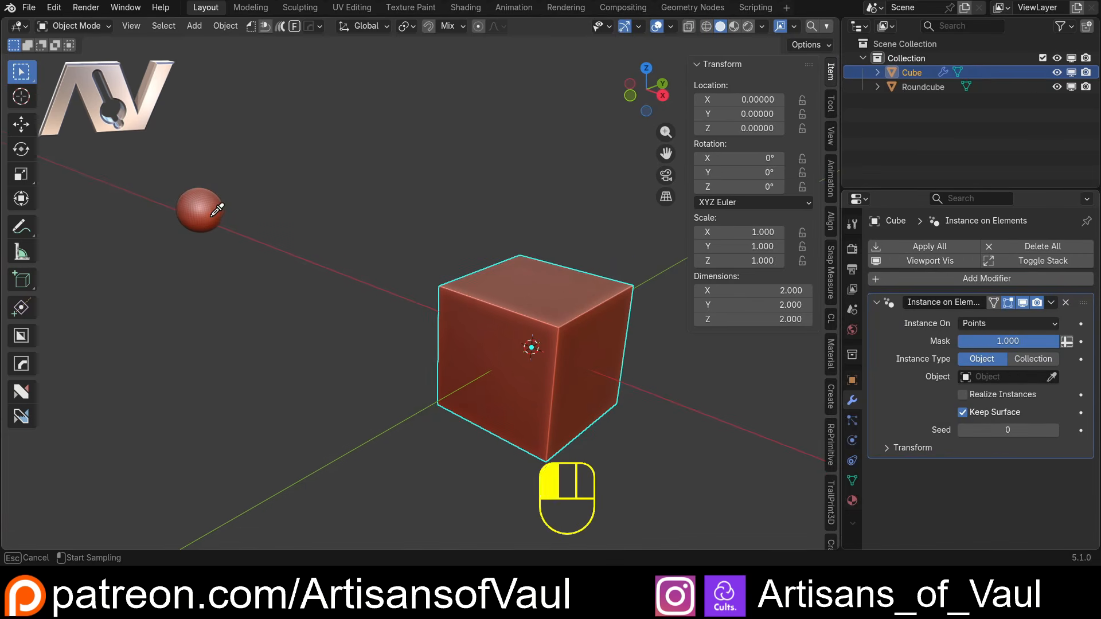
mouse_move(404, 338)
middle_mouse_down("shift")
mouse_move(362, 290)
mouse_move(383, 247)
mouse_move(454, 272)
mouse_move(418, 280)
mouse_move(456, 259)
mouse_move(458, 307)
mouse_move(424, 224)
middle_mouse_up("shift")
key("shift+z")
key("shift+z")
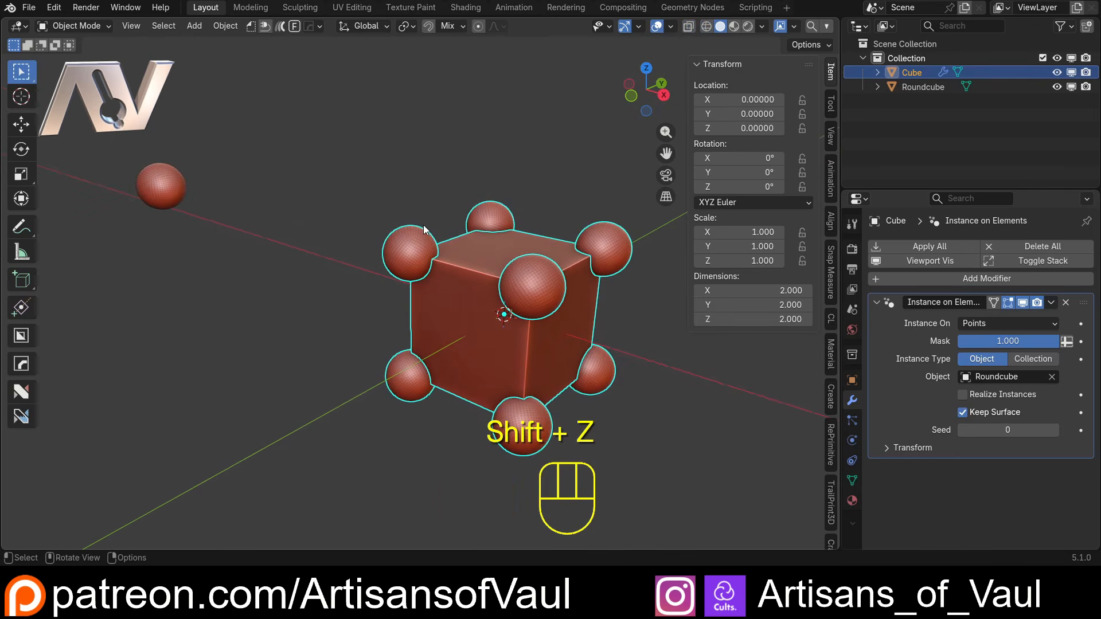
Select the separate small sphere and the cube carrying its instances in turn to compare their scale and dimensions
middle_click_drag(361, 279, 424, 260, "shift")
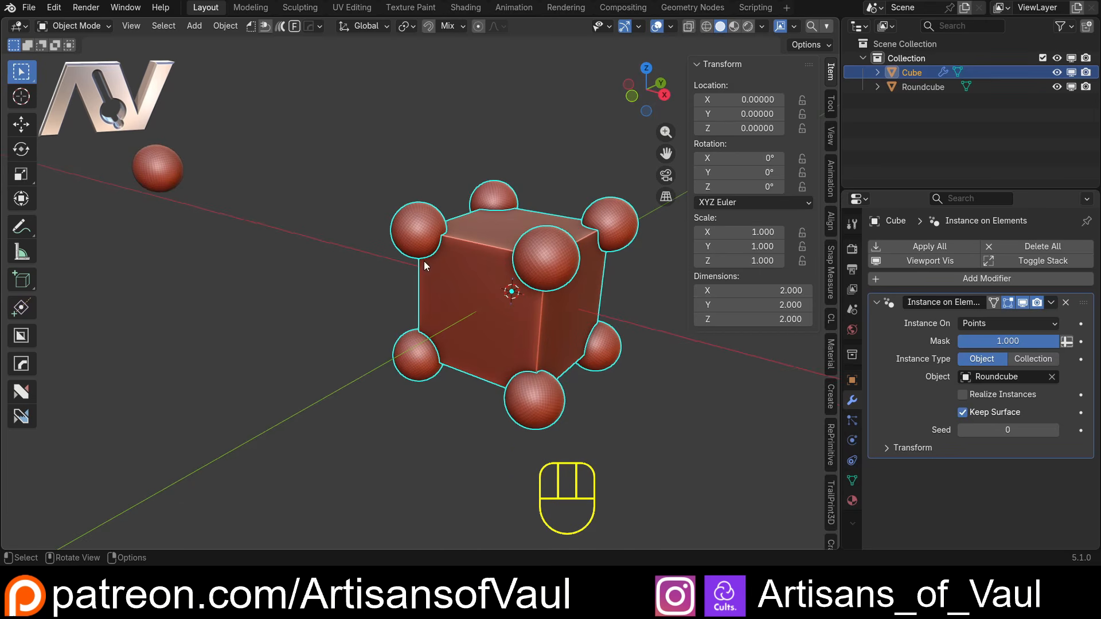
left_click(166, 171)
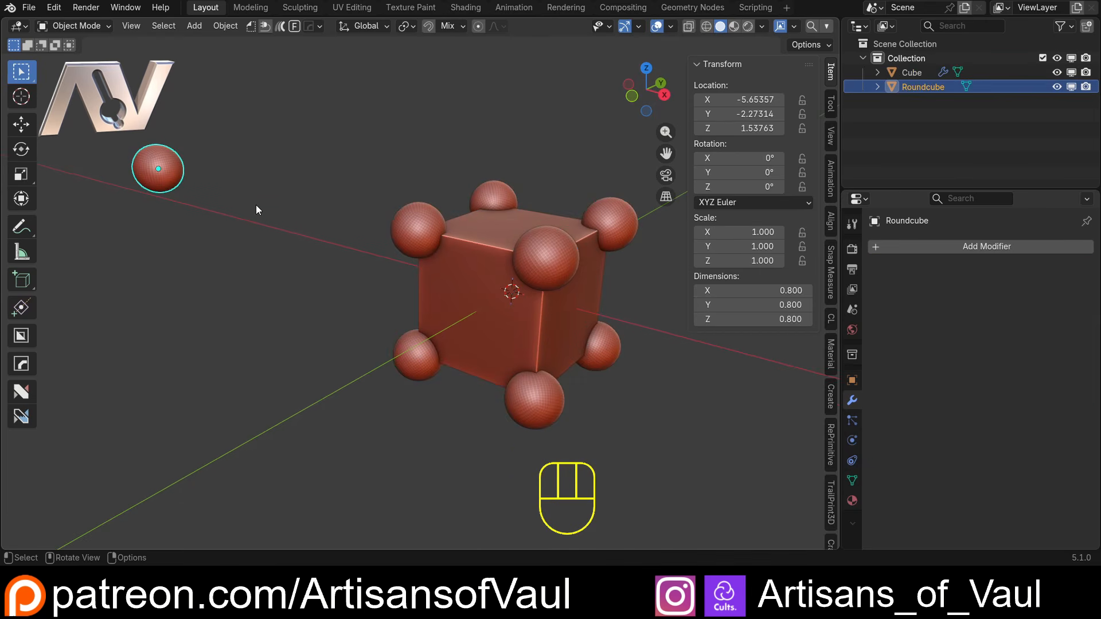
left_click(426, 229)
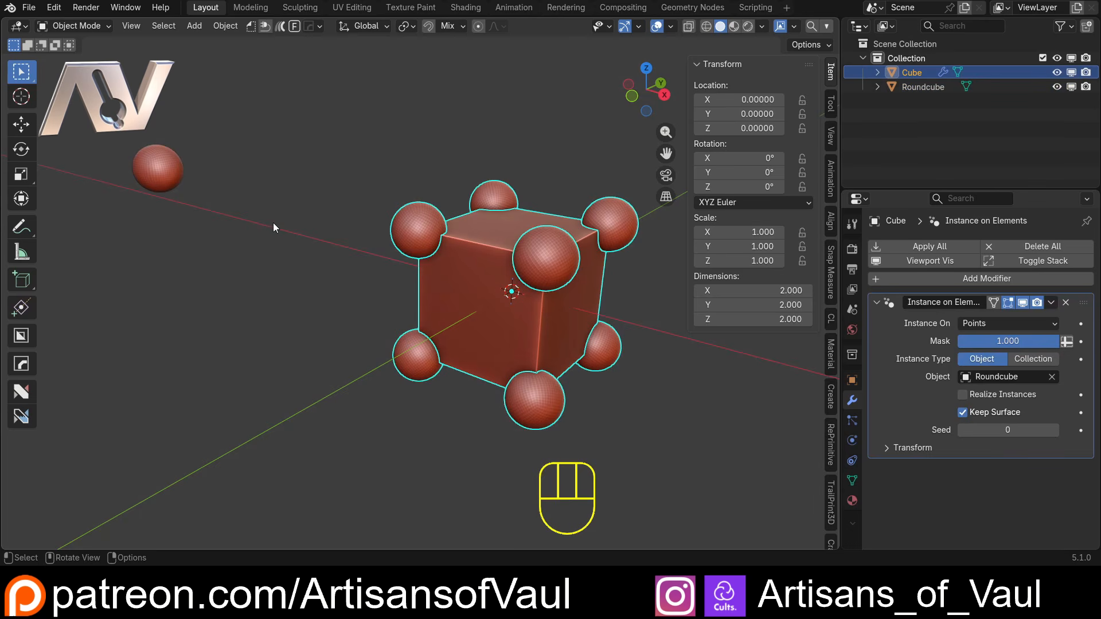
left_click(148, 166)
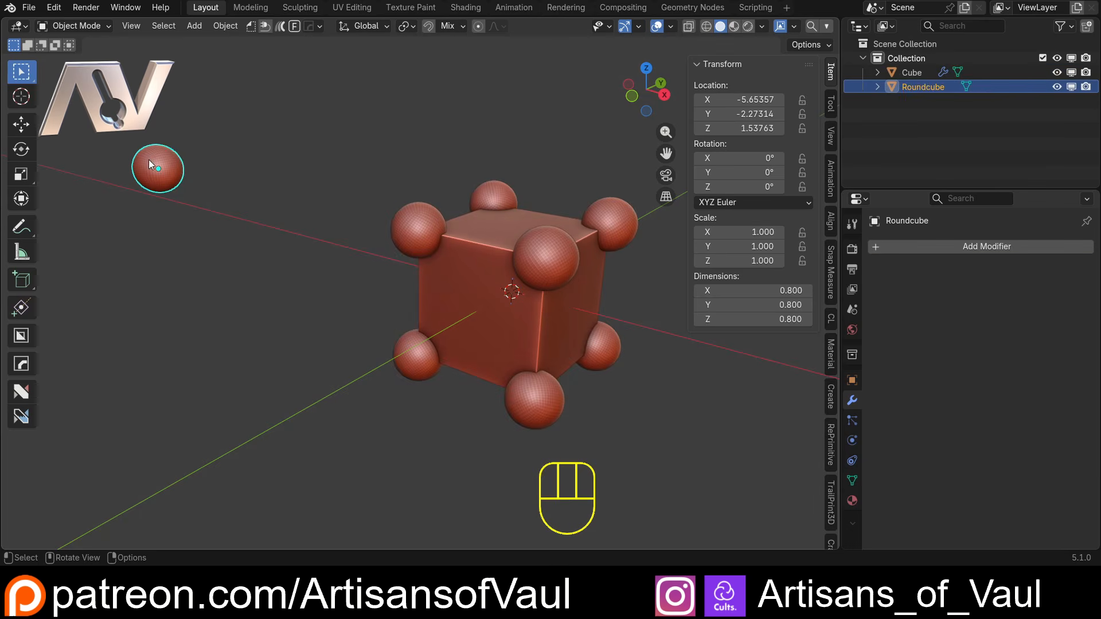
Duplicate the cube with its sphere instances and place the copy about 6.29 units along the X axis
left_click(481, 274)
scroll(465, 264, "down", 3)
scroll(501, 285, "up", 2)
middle_click_drag(465, 264, 511, 286, "shift")
scroll(556, 299, "down", 3)
middle_click_drag(571, 304, 524, 288, "shift")
key("shift+d")
key("x")
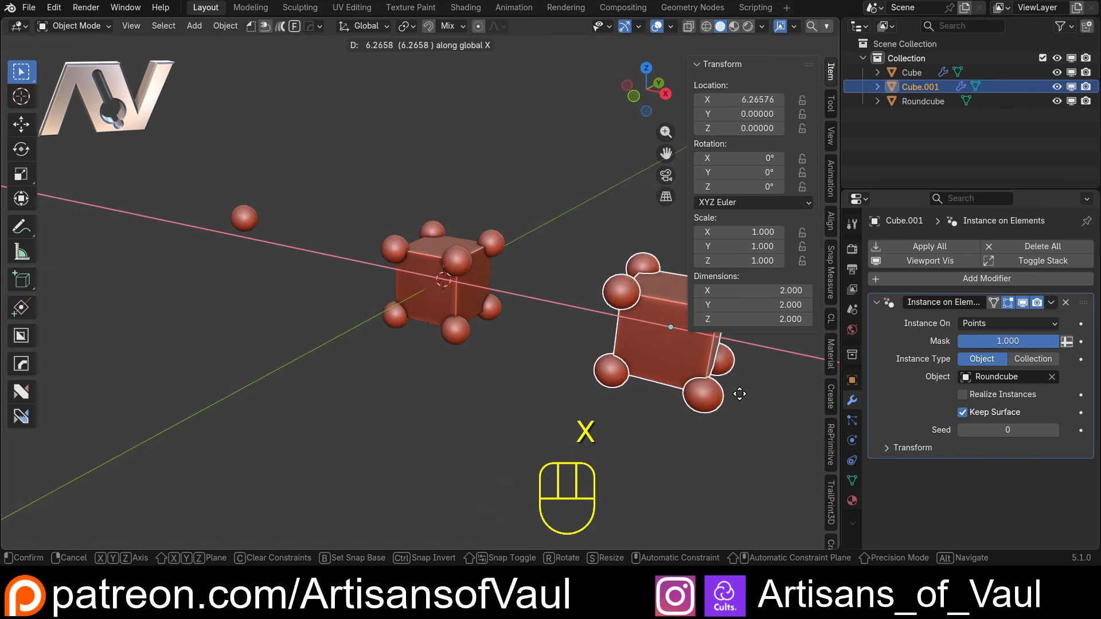
left_click(737, 394)
Scale the original cube by a factor of 2 in Object Mode
scroll(517, 311, "up", 2)
left_click(492, 298)
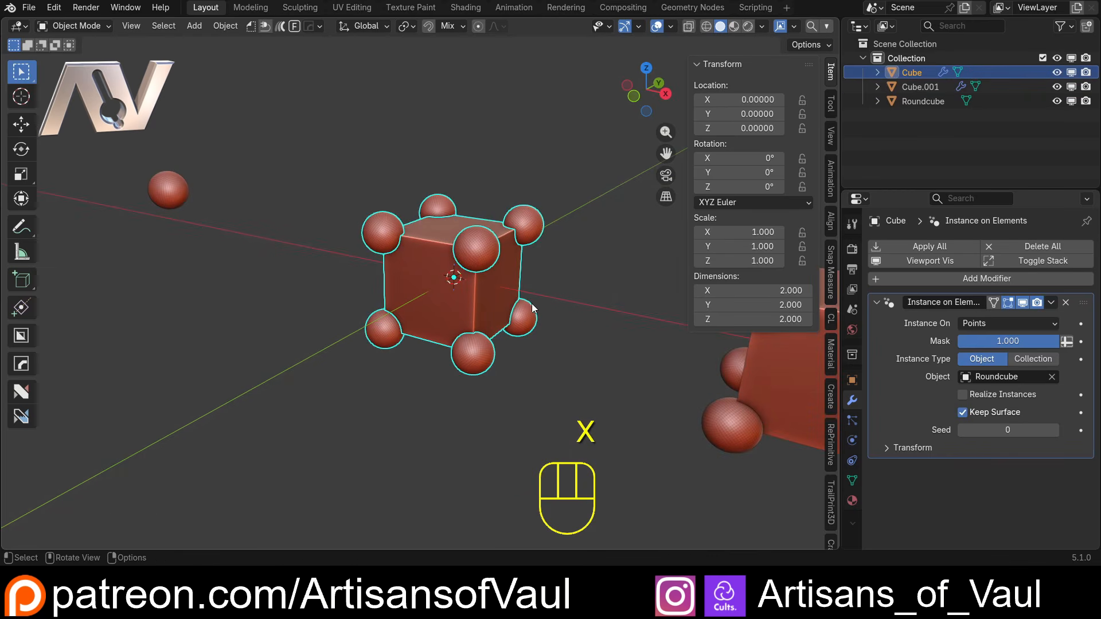
key("s")
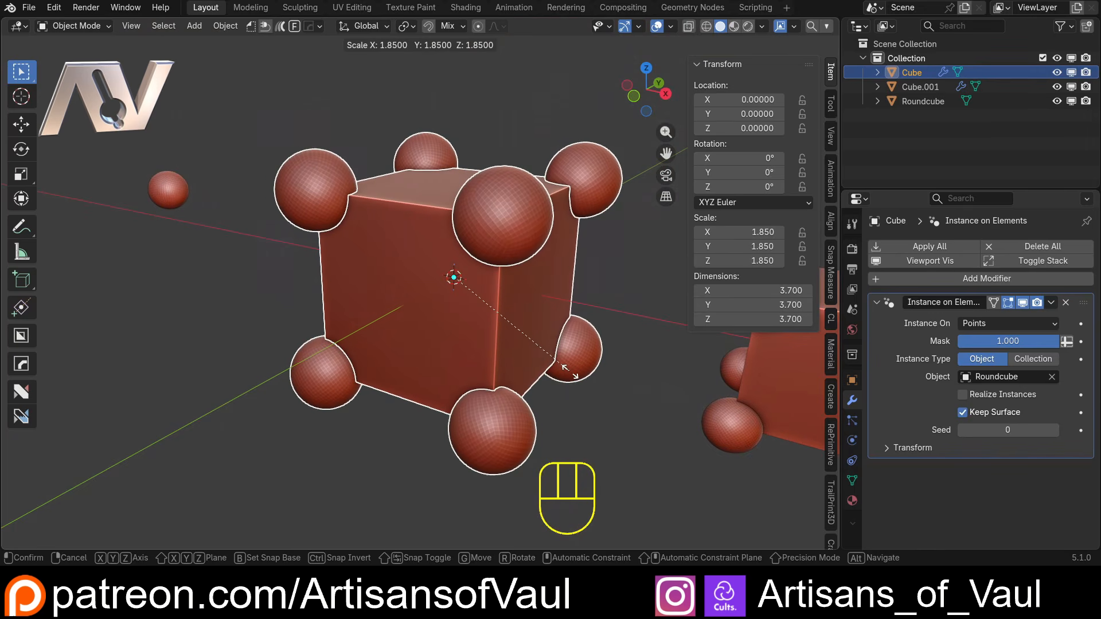
key("KP_2")
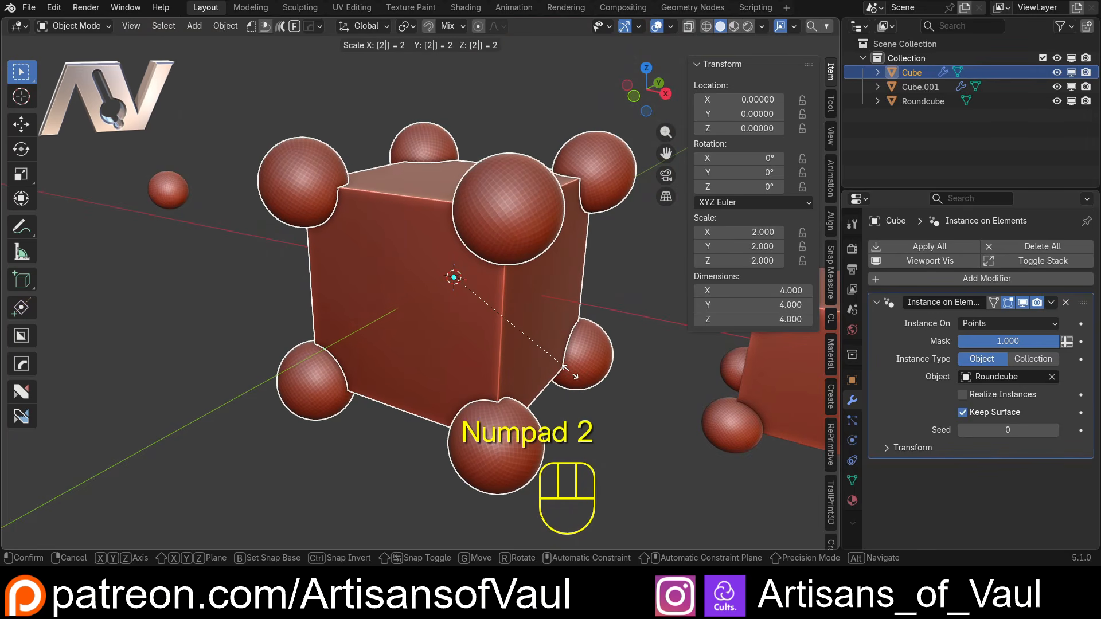
key("Return")
Compare the enlarged cube's instanced spheres with the separate source sphere, checking the scale and dimensions of both objects
middle_click_drag(449, 140, 367, 221)
left_click(175, 205)
left_click(324, 218)
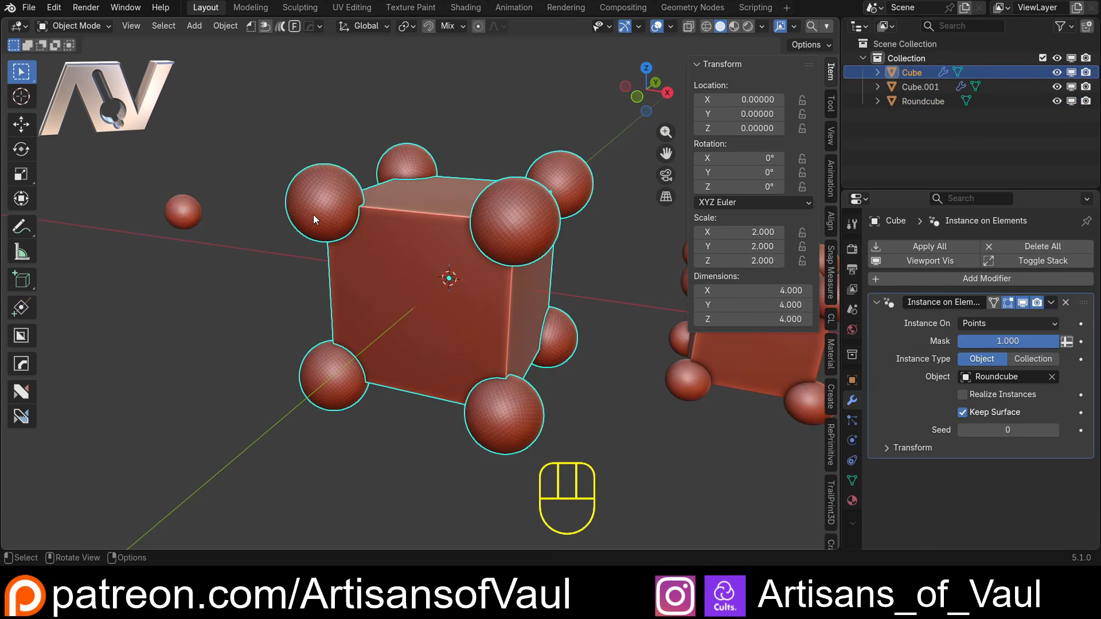
scroll(313, 214, "up", 2)
scroll(176, 205, "down", 3)
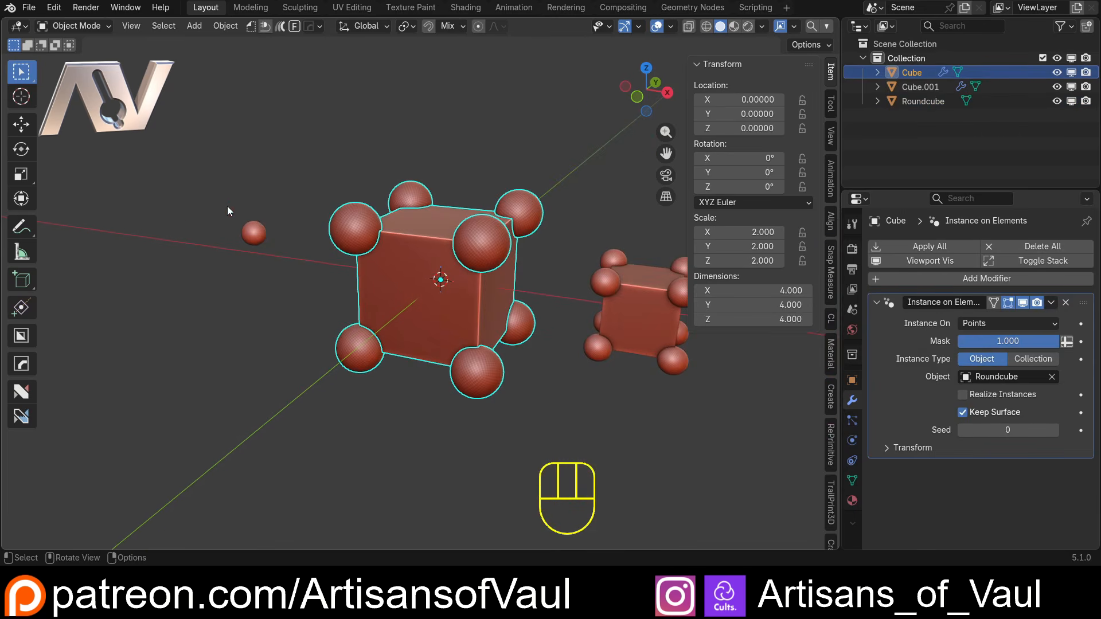
left_click(258, 236)
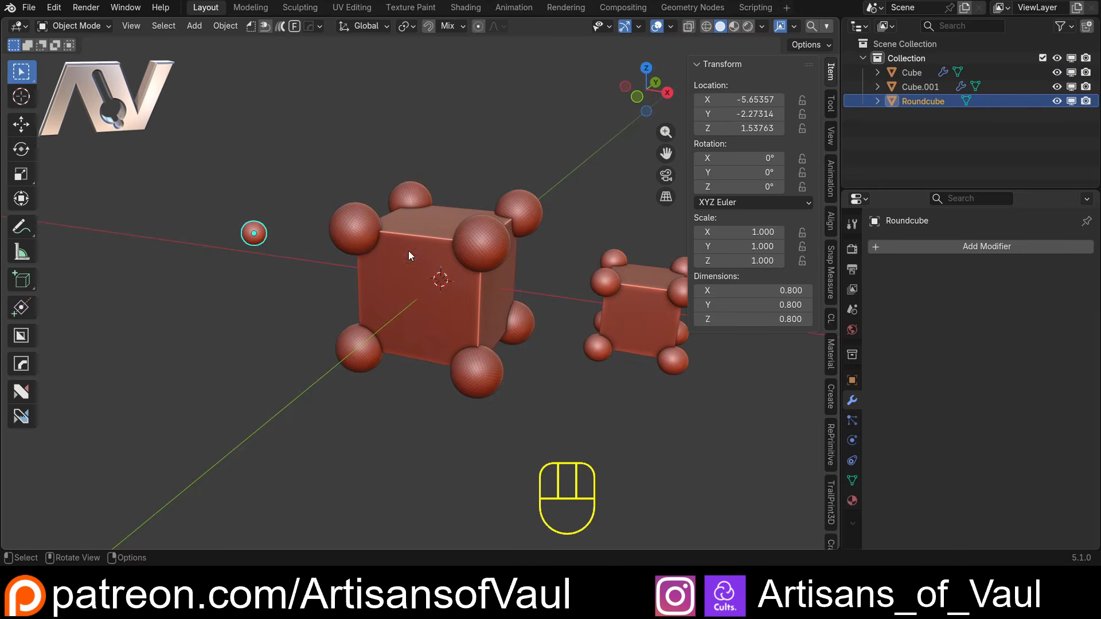
left_click(408, 250)
left_click(251, 236)
Duplicate the unscaled cube copy along the X axis, placing the new copy at about X 12.97
middle_click_drag(498, 278, 457, 277)
left_click(396, 253)
key("shift+d")
key("x")
left_click(462, 260)
Move the middle cube about 1.14 units further along X and scale it up by about 2.03 in Object Mode
left_click(421, 276)
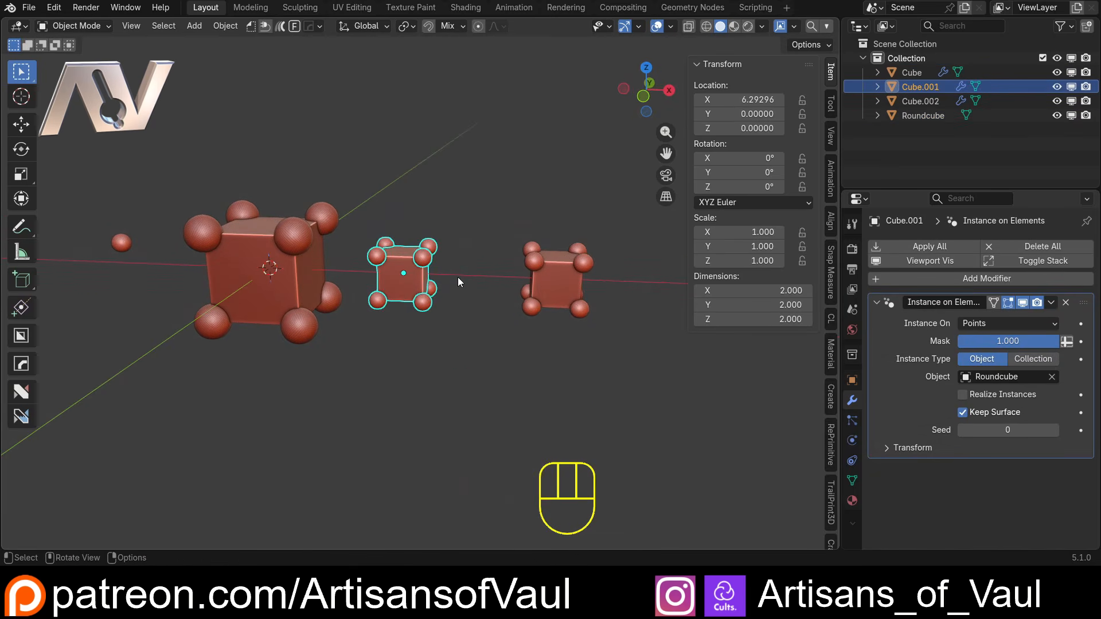
key("g")
left_click(487, 285)
key("s")
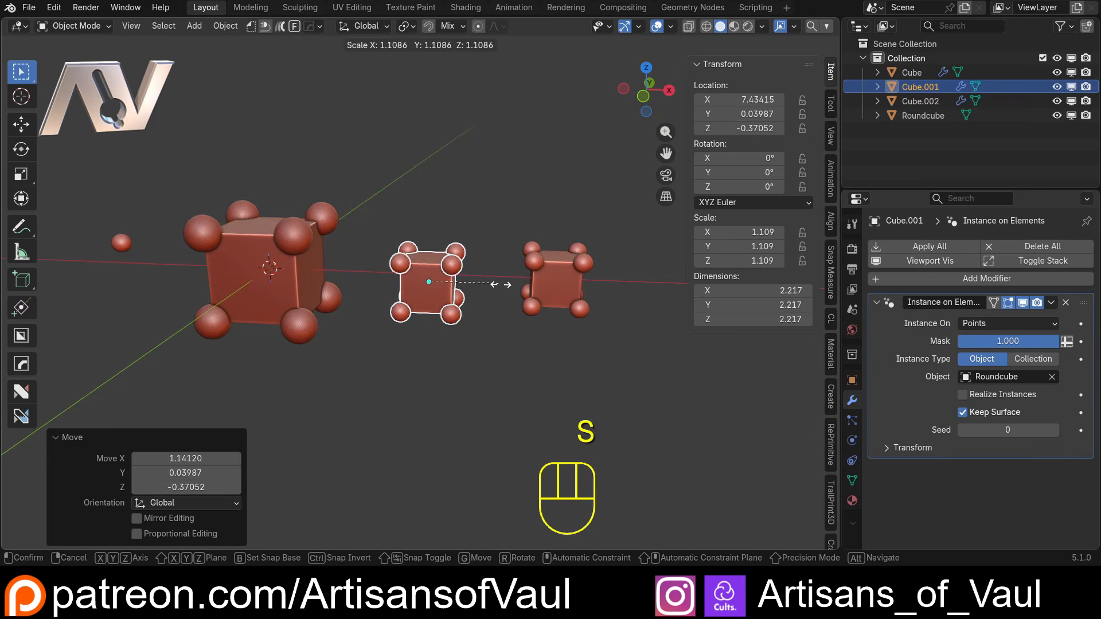
left_click(555, 306)
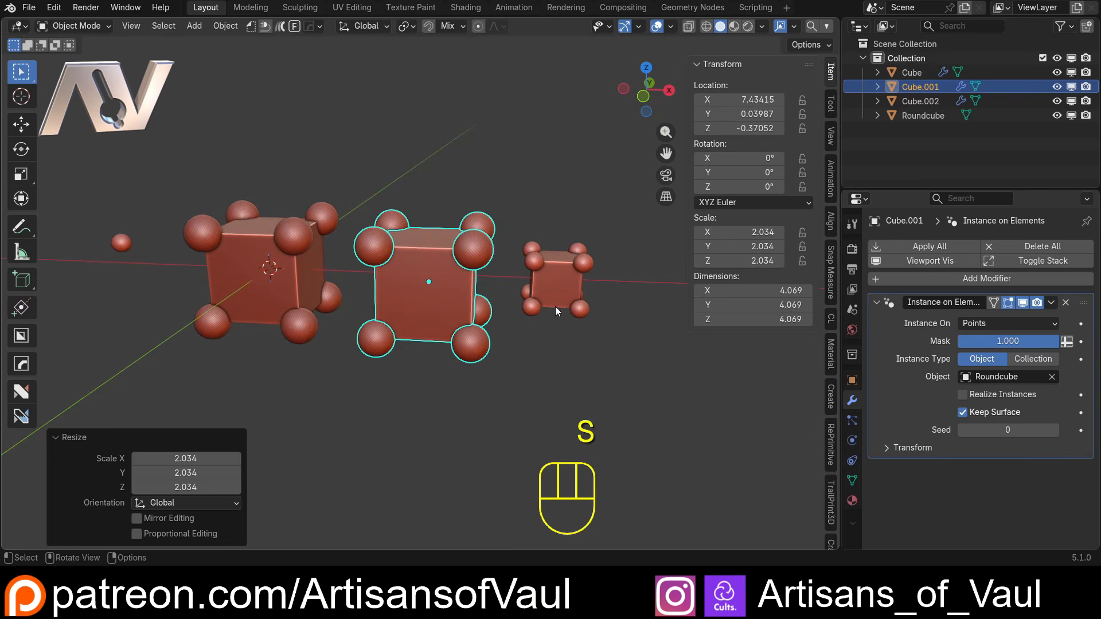
Apply the middle cube's scale and select it together with the source sphere to compare their sizes
key("ctrl+a")
left_click(479, 246)
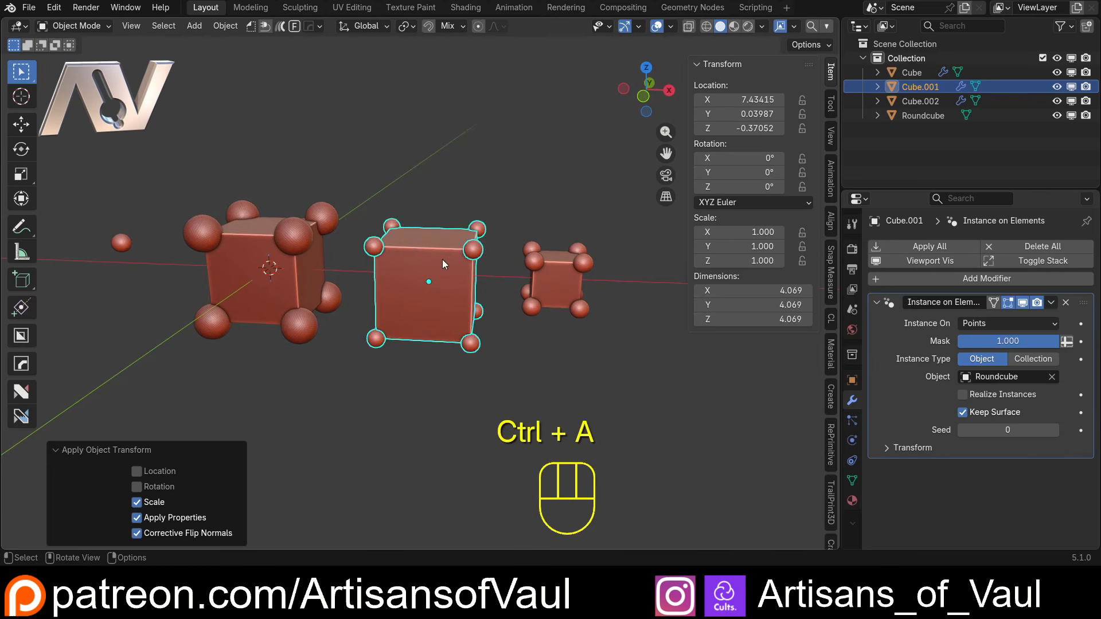
middle_click_drag(442, 259, 552, 213)
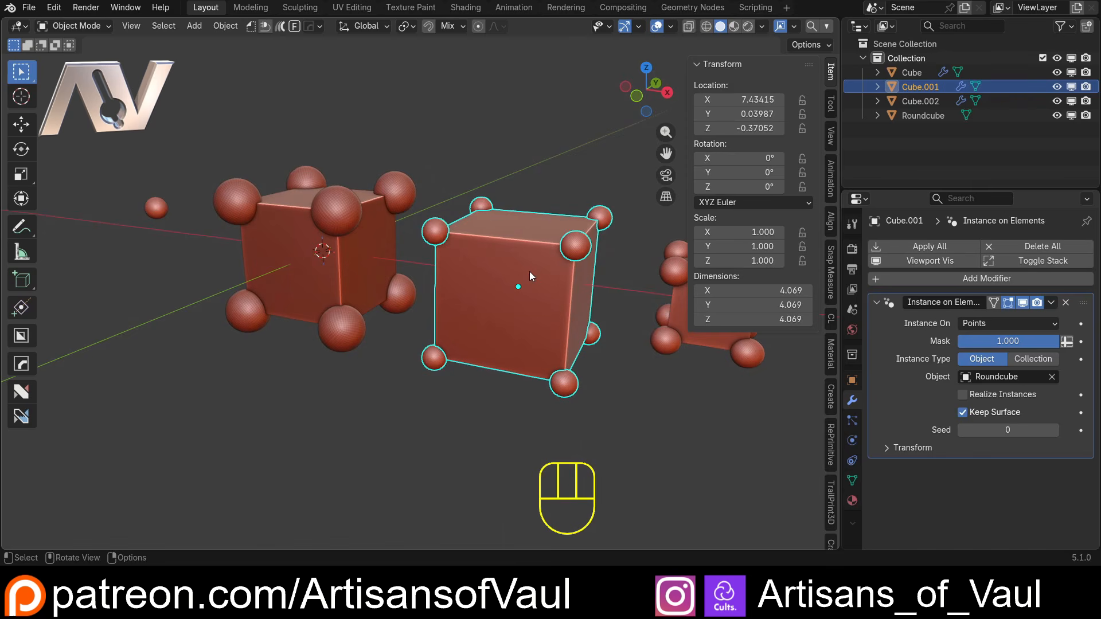
left_click(154, 208)
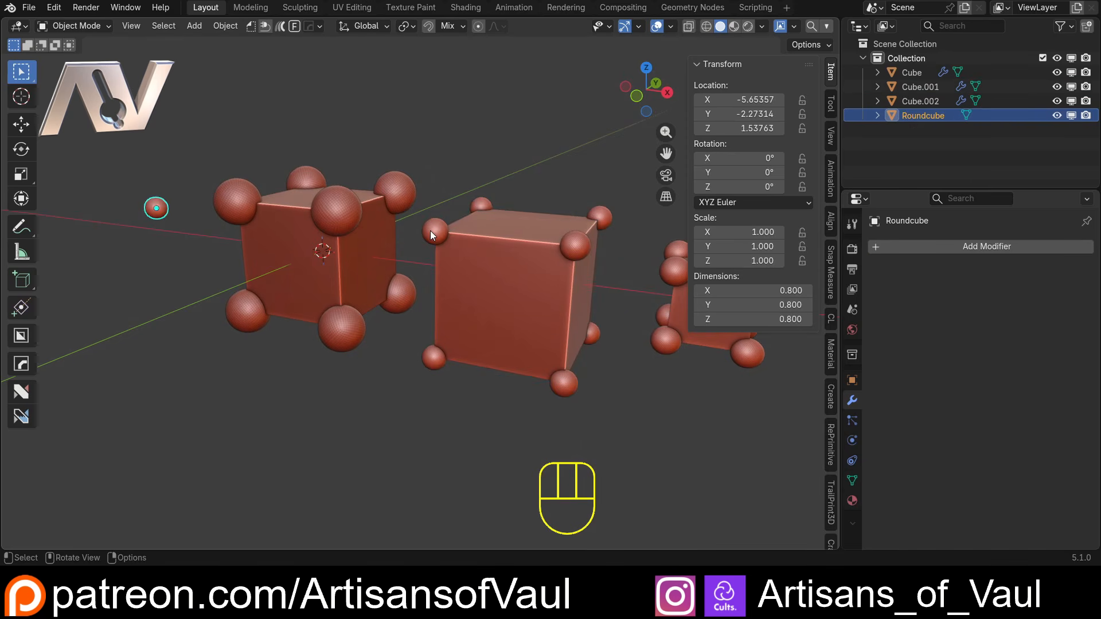
left_click(430, 231)
left_click(160, 205, "shift")
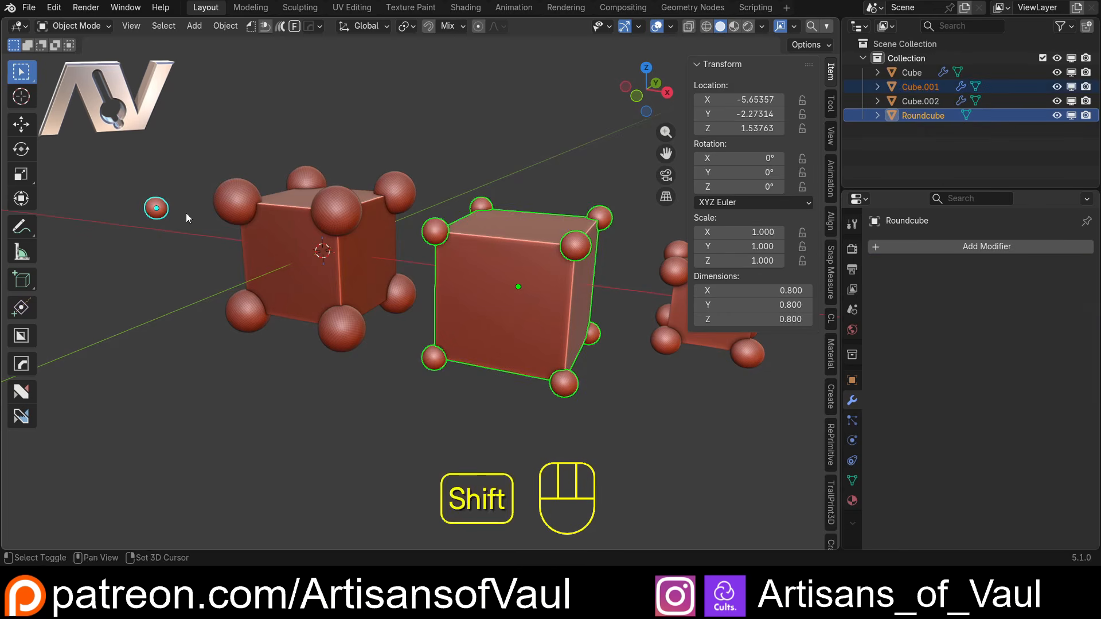
Move the third cube about 2.17 units further along the X axis, away from the middle cube
scroll(361, 242, "down", 2)
mouse_move(458, 280)
middle_mouse_down()
mouse_move(441, 270)
mouse_move(465, 269)
middle_mouse_up()
left_click(501, 272)
key("g")
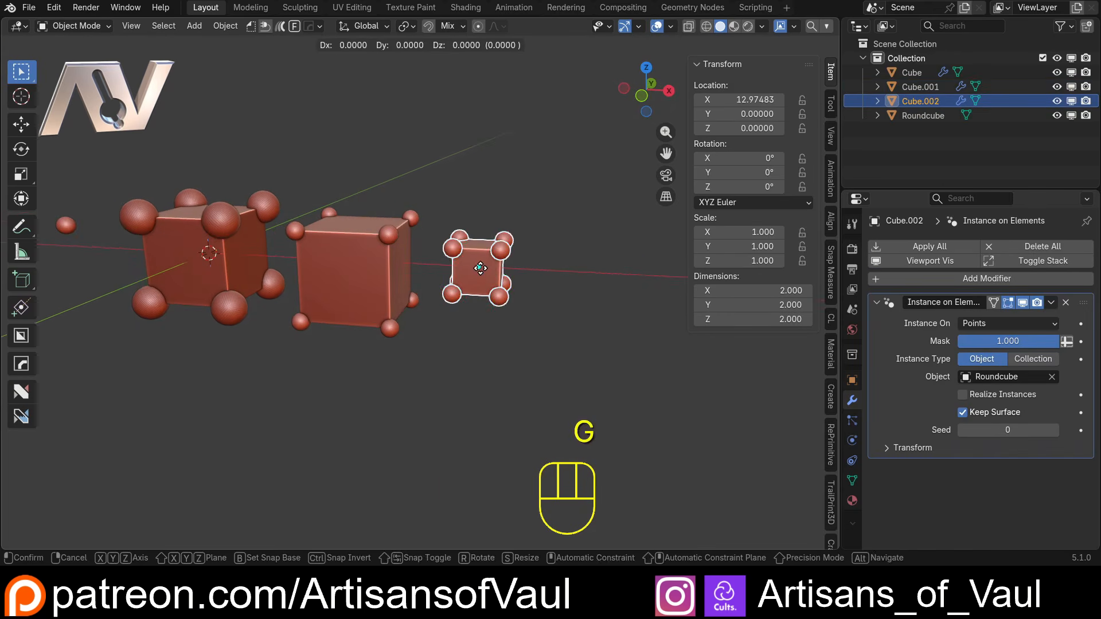
key("x")
left_click(553, 269)
Scale the third cube's mesh by about 2.10 in Edit Mode and return to Object Mode
scroll(552, 268, "up", 3)
middle_click_drag(573, 265, 522, 268, "shift")
middle_click_drag(527, 272, 504, 284)
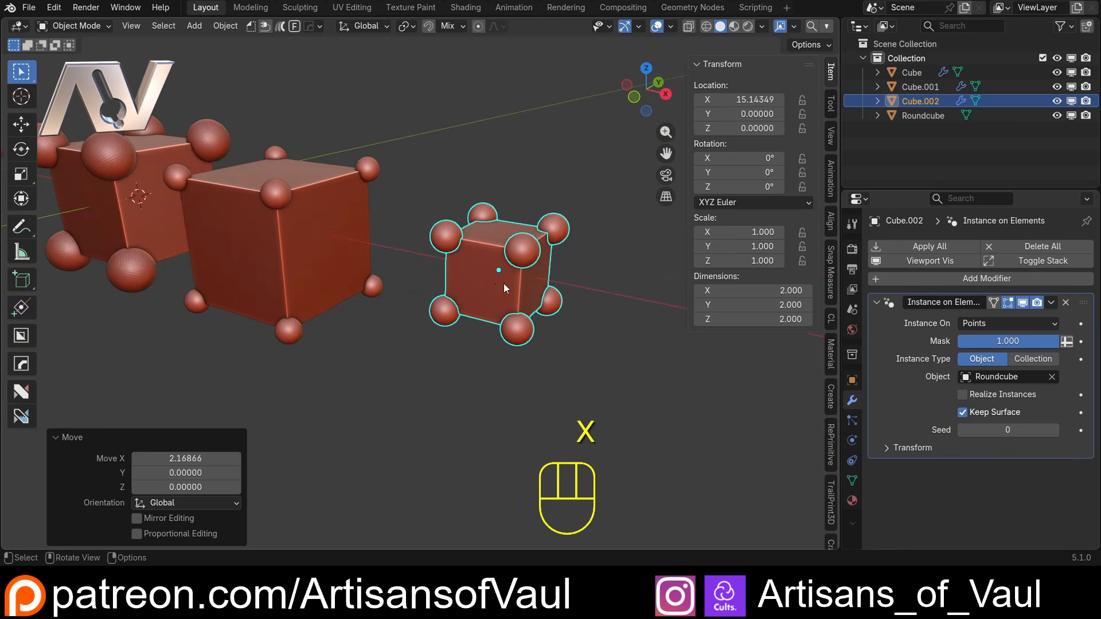
left_click(528, 273)
key("Tab")
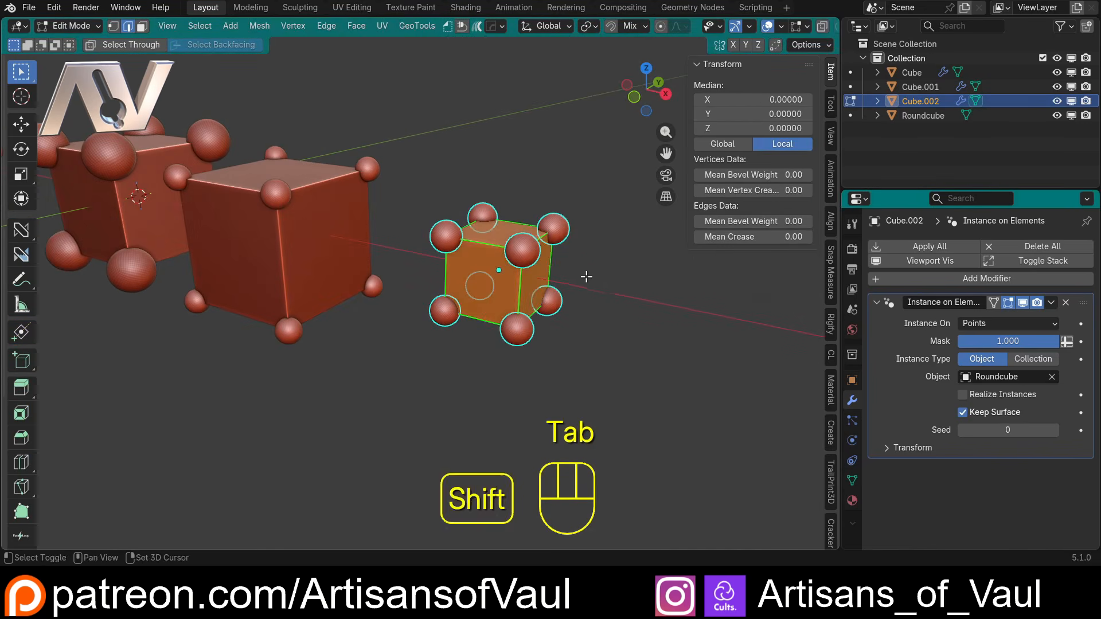
middle_click_drag(600, 278, 570, 281, "shift")
key("s")
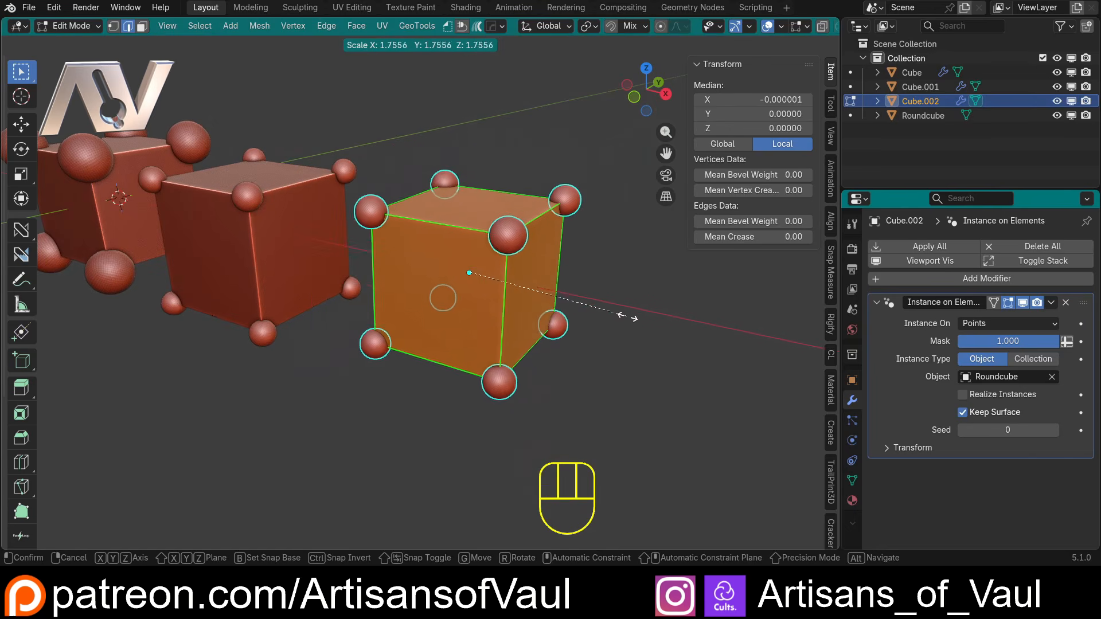
left_click(659, 323)
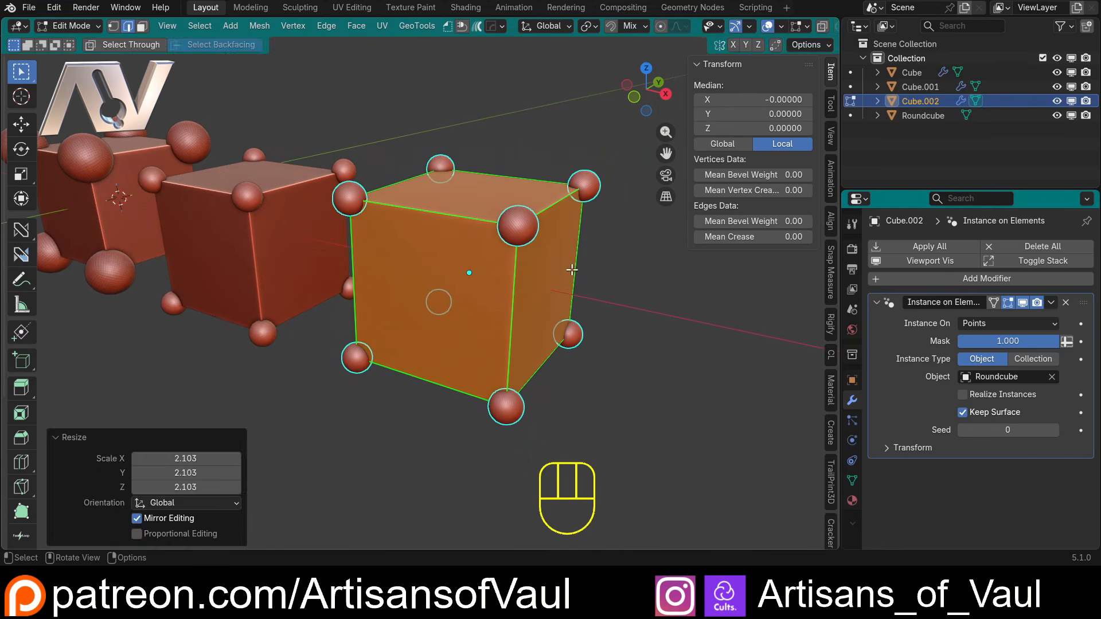
key("Tab")
Examine the first cube's scale values and the size of its instanced spheres beside the other two cubes
middle_click_drag(631, 216, 399, 217)
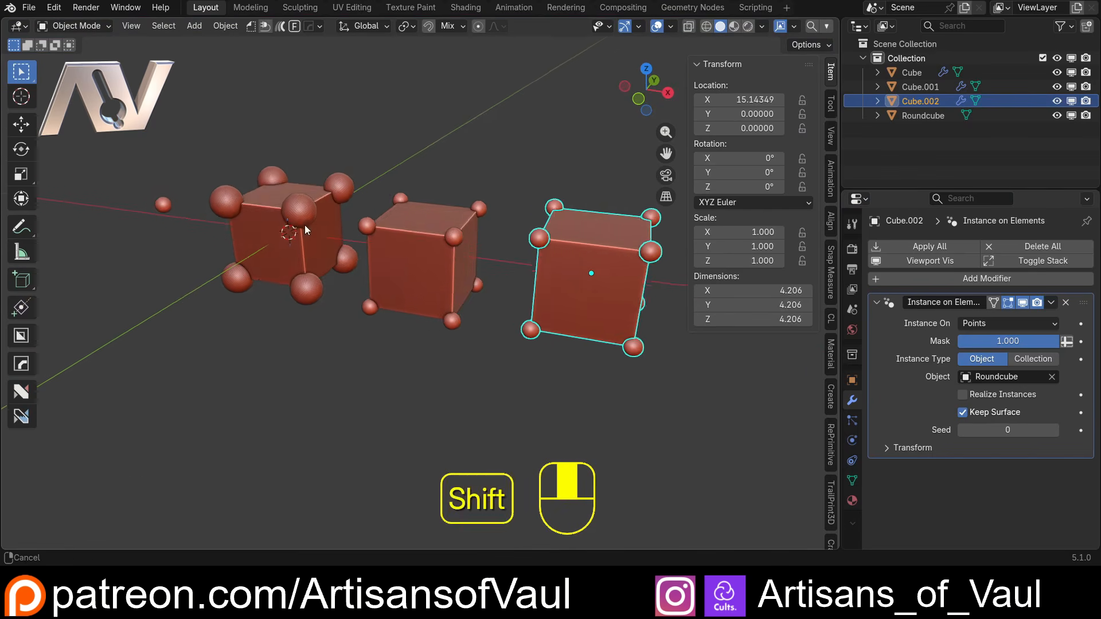
middle_click_drag(304, 225, 456, 215, "shift")
scroll(481, 217, "up", 4)
left_click(492, 218)
middle_click_drag(466, 172, 436, 188)
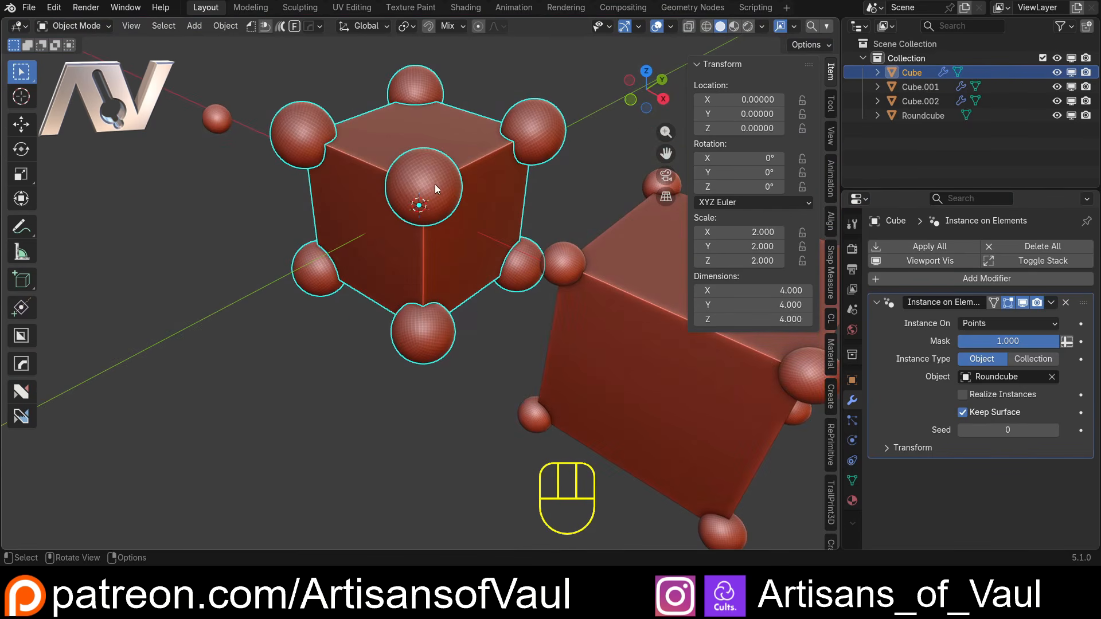
middle_click_drag(312, 269, 405, 220)
middle_click_drag(336, 153, 417, 170)
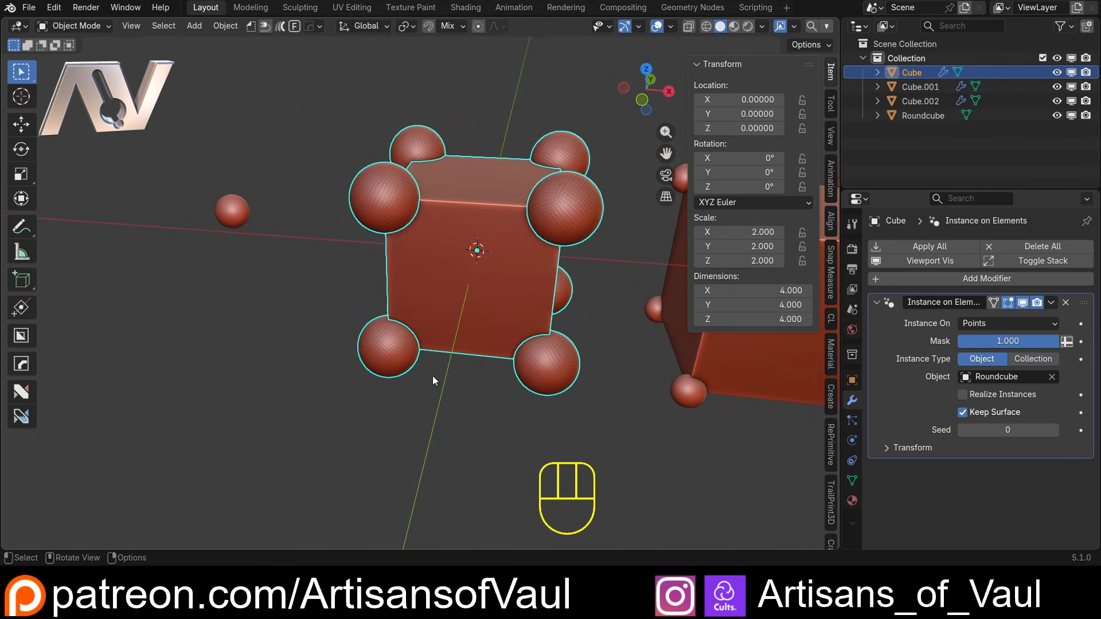
scroll(331, 256, "down", 4)
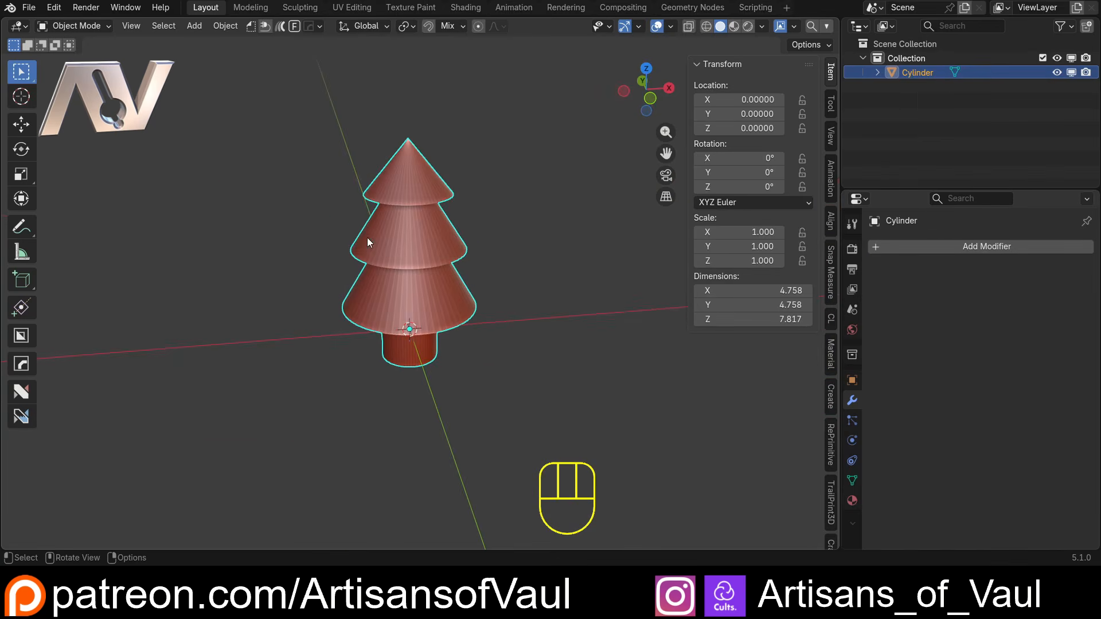
In top view, scatter eleven linked duplicates of the tree at irregular spacing around the original to form a small forest
middle_click_drag(367, 238, 389, 264)
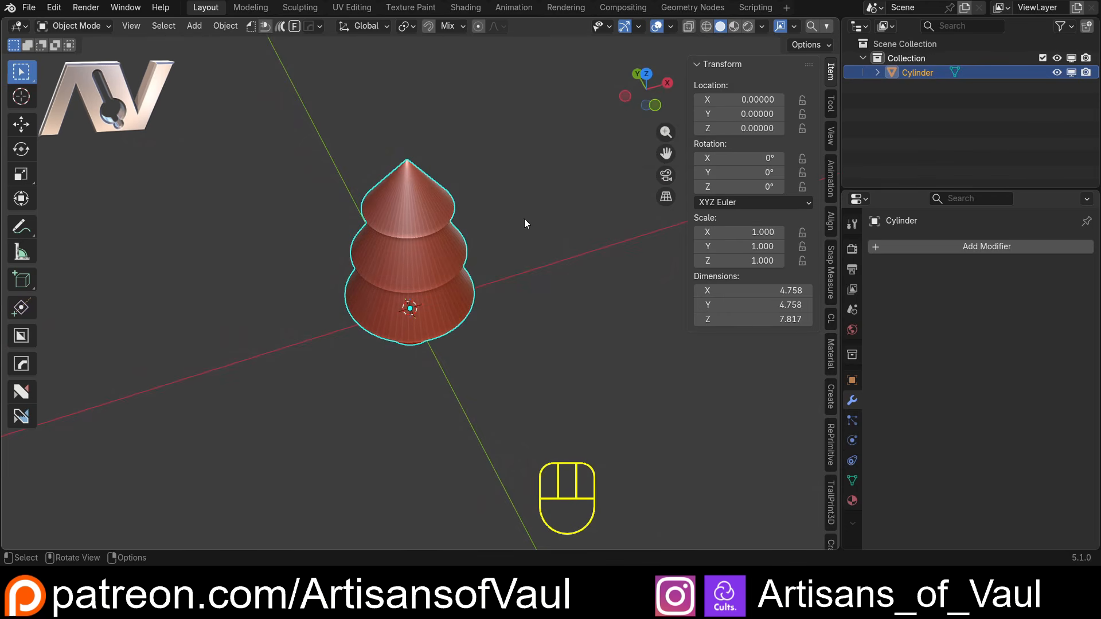
middle_click_drag(523, 220, 399, 317)
left_click(646, 67)
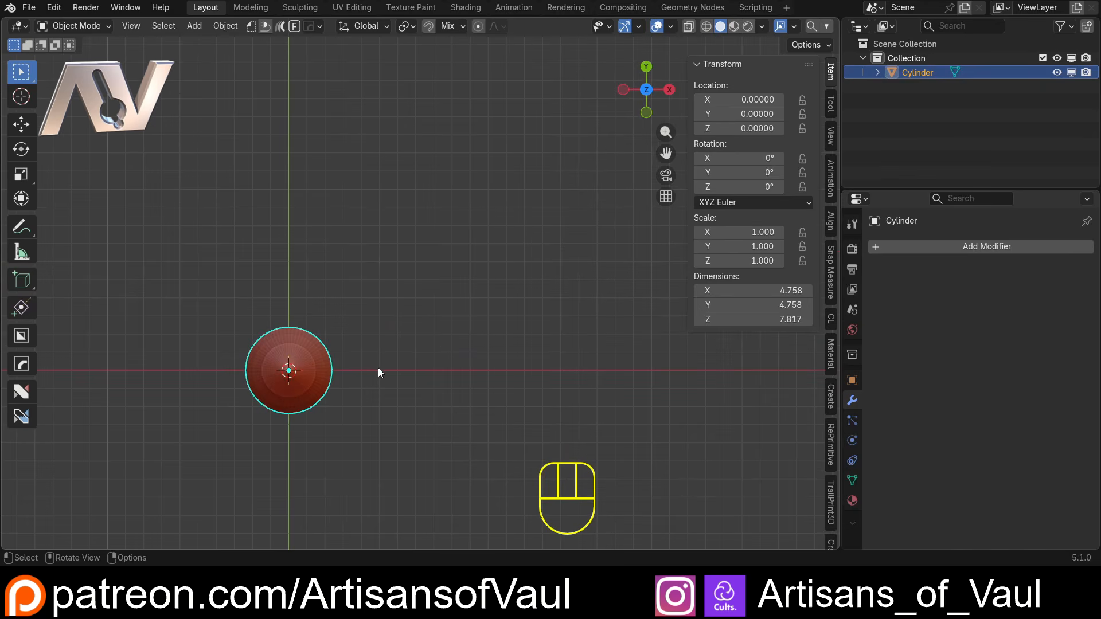
key("alt+d")
left_click(325, 183)
key("alt+d")
left_click(564, 221)
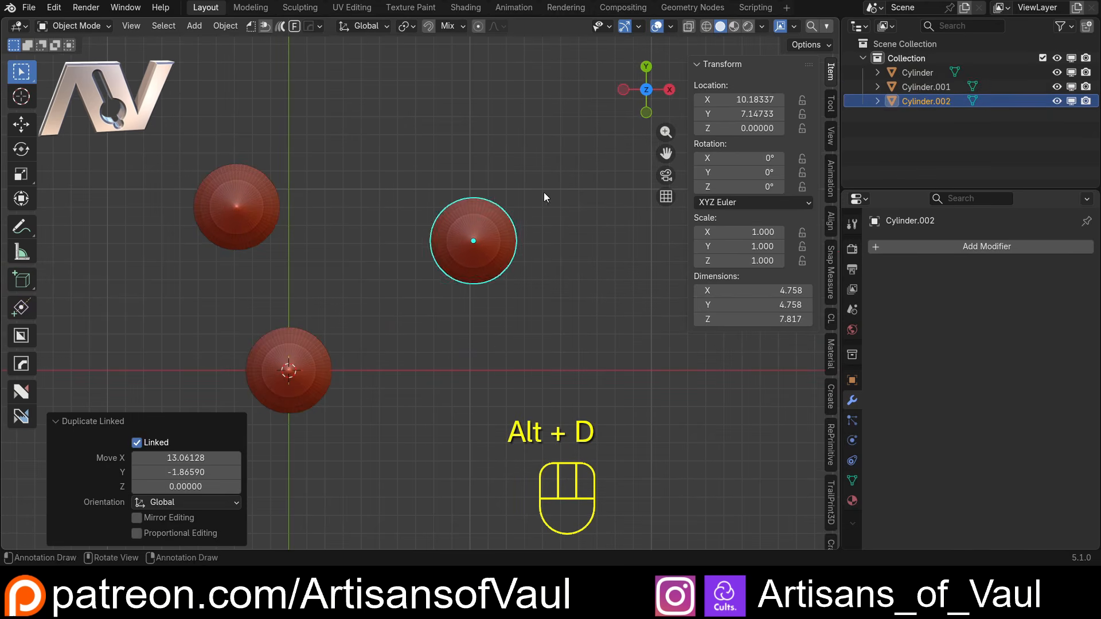
key("alt+d")
left_click(448, 95)
scroll(449, 215, "down", 3)
key("alt+d")
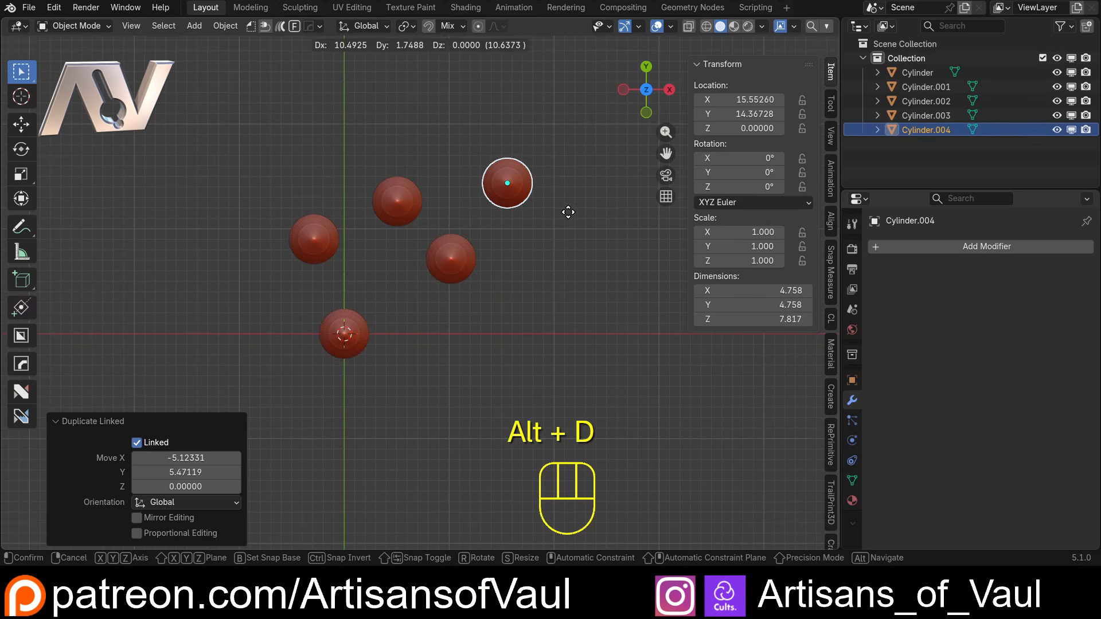
left_click(568, 212)
key("alt+d")
left_click(385, 140)
key("alt+d")
left_click(557, 159)
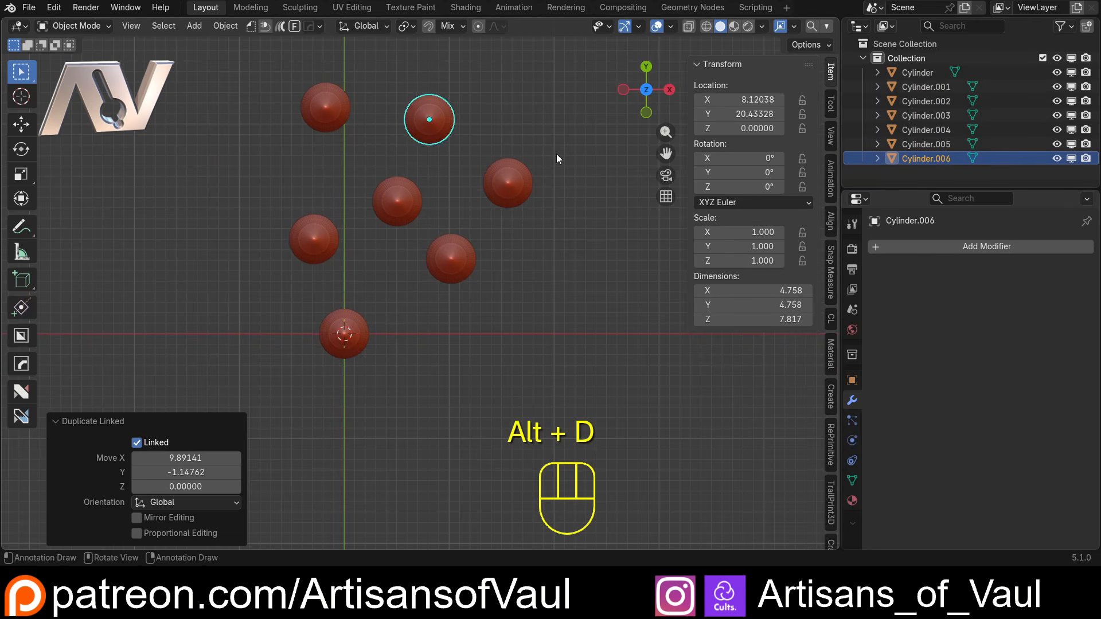
key("alt+d")
left_click(653, 326)
key("alt+d")
left_click(549, 375)
key("alt+d")
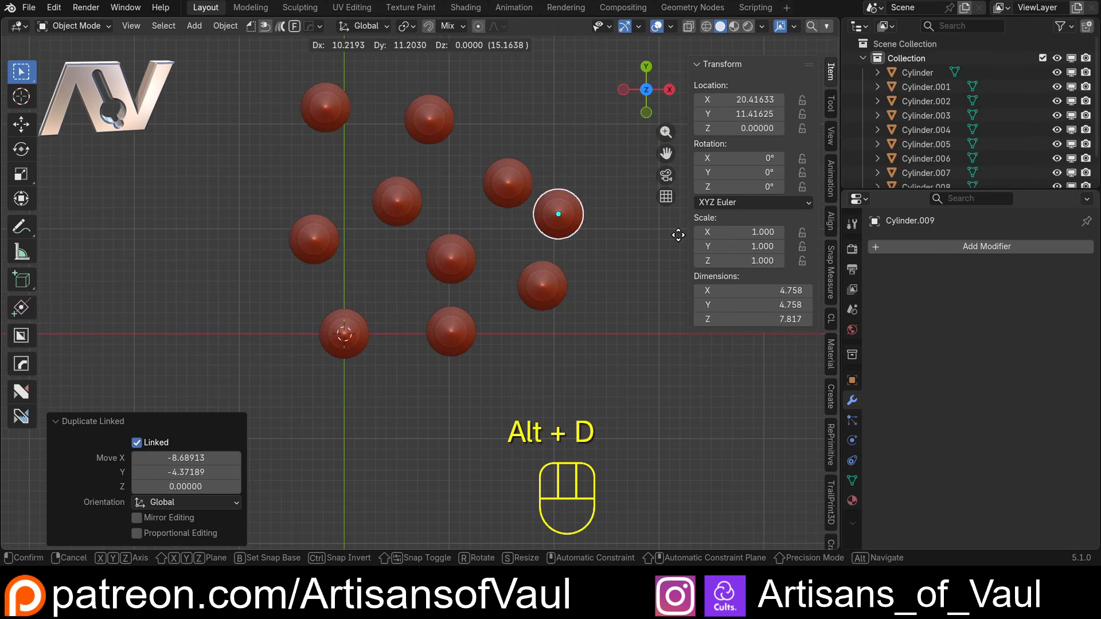
left_click(711, 230)
key("alt+d")
left_click(522, 69)
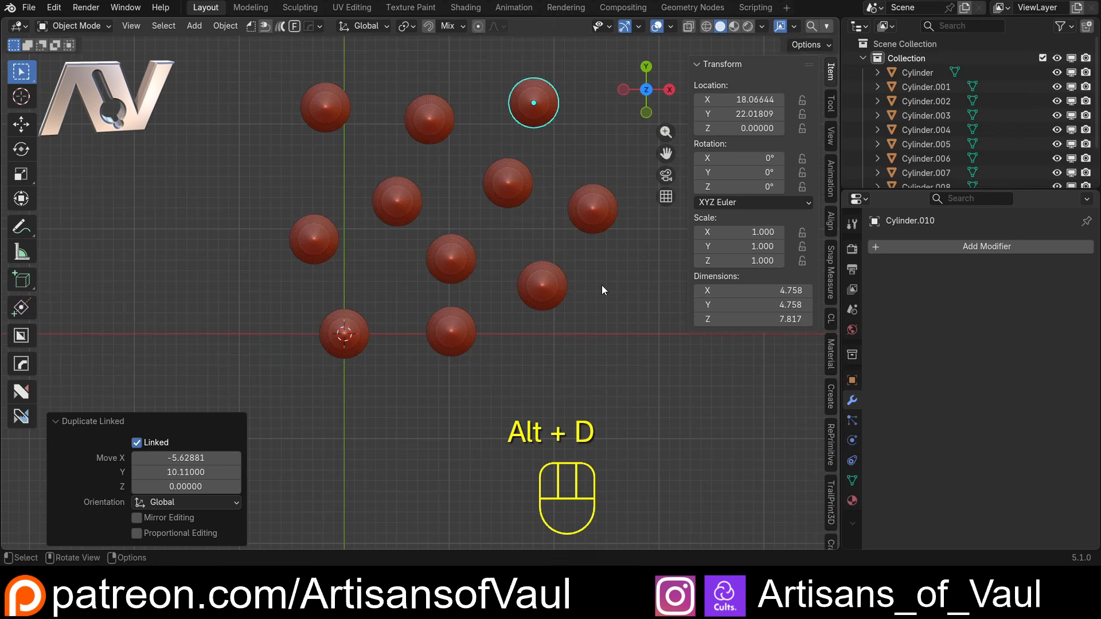
key("alt+d")
left_click(700, 484)
In Edit Mode, raise the tip vertex of one linked tree about 1.21 units along Z and return to Object Mode
middle_click_drag(513, 383, 467, 292)
left_click(487, 221)
middle_click_drag(461, 186, 379, 216, "shift")
middle_click_drag(439, 272, 424, 245)
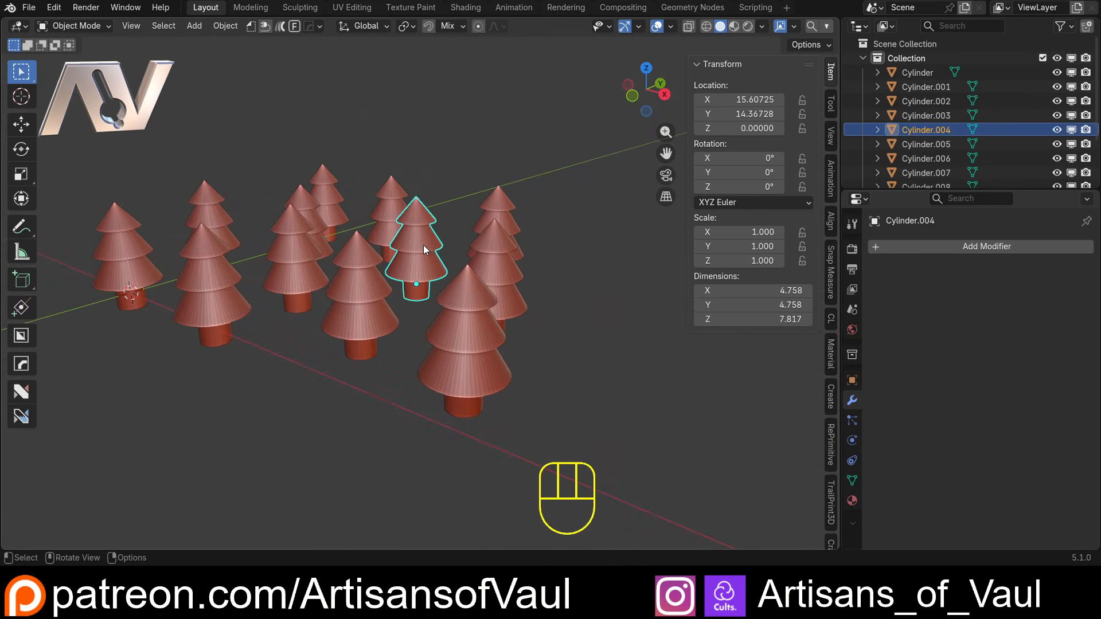
key("Tab")
key("1")
left_click(419, 198)
middle_click_drag(419, 198, 464, 215, "shift")
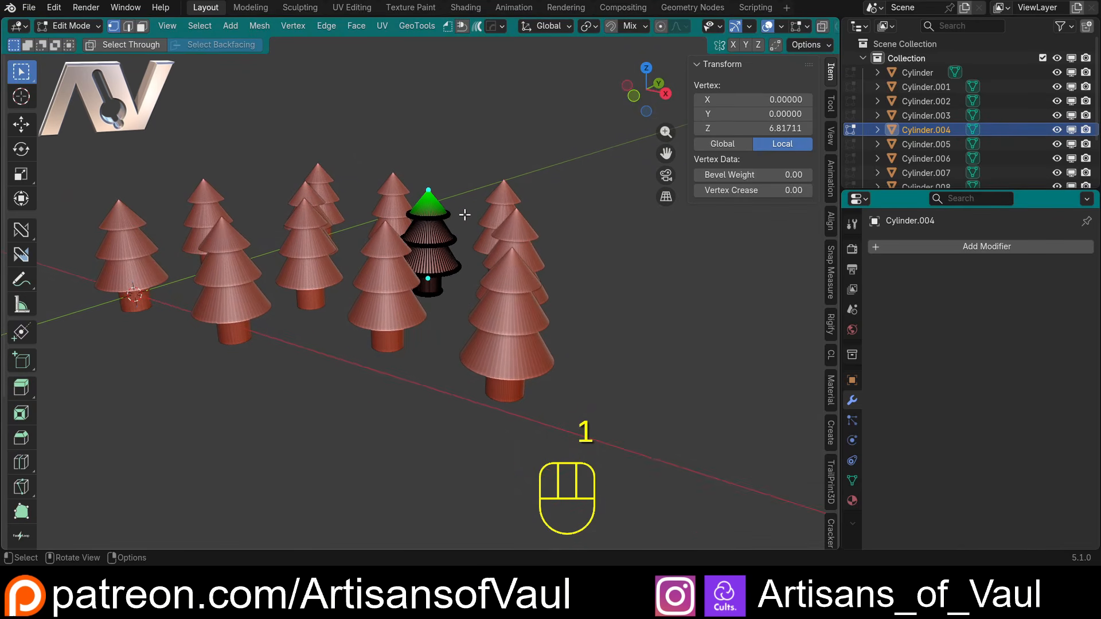
key("g")
key("z")
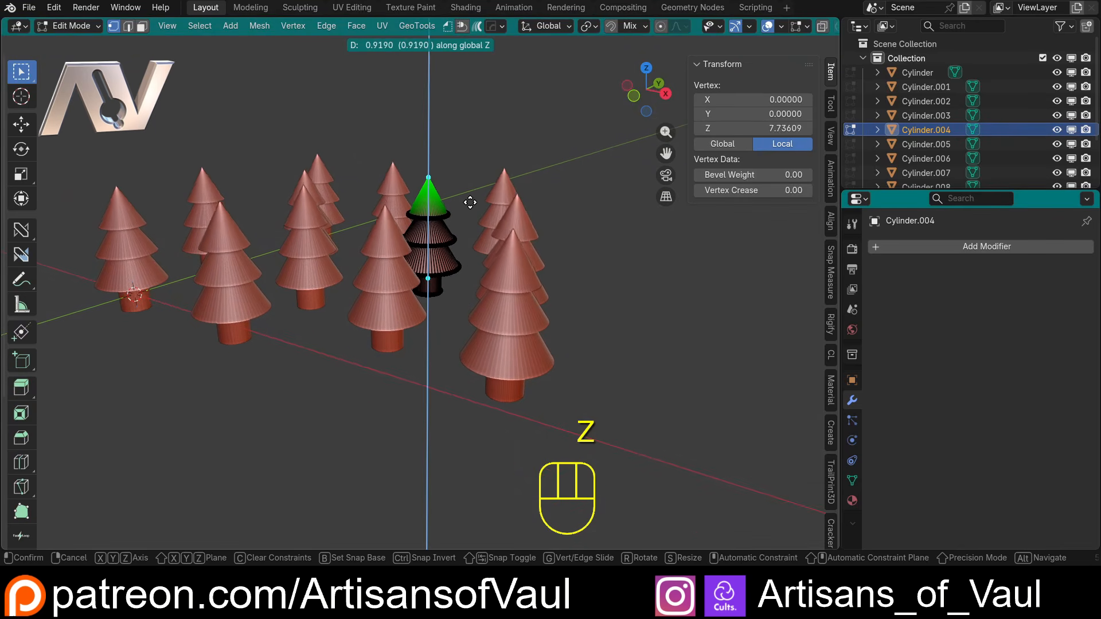
left_click(505, 206)
key("Tab")
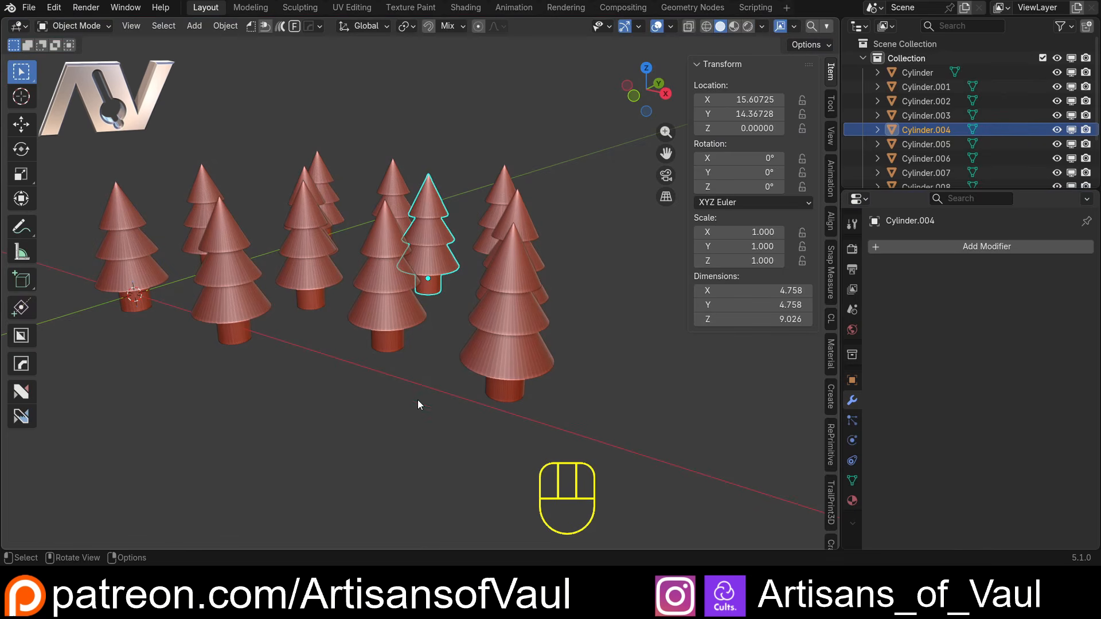
Compare the tips of the linked trees, selecting the whole forest and clearing the selection again
middle_click_drag(308, 348, 440, 195)
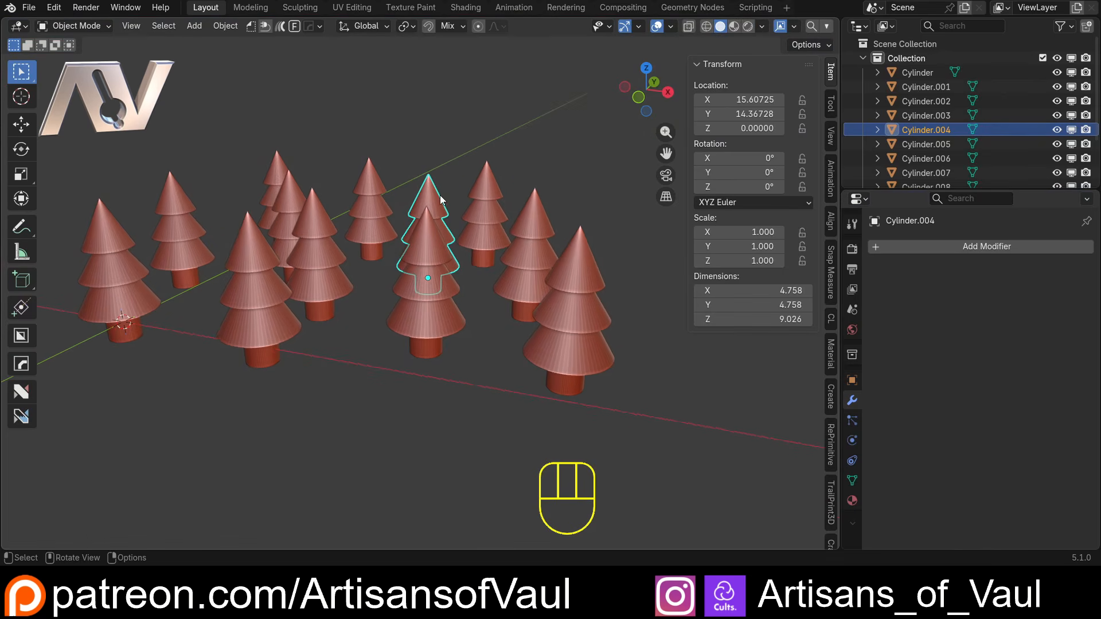
left_click_drag(101, 163, 597, 435)
left_click(417, 417)
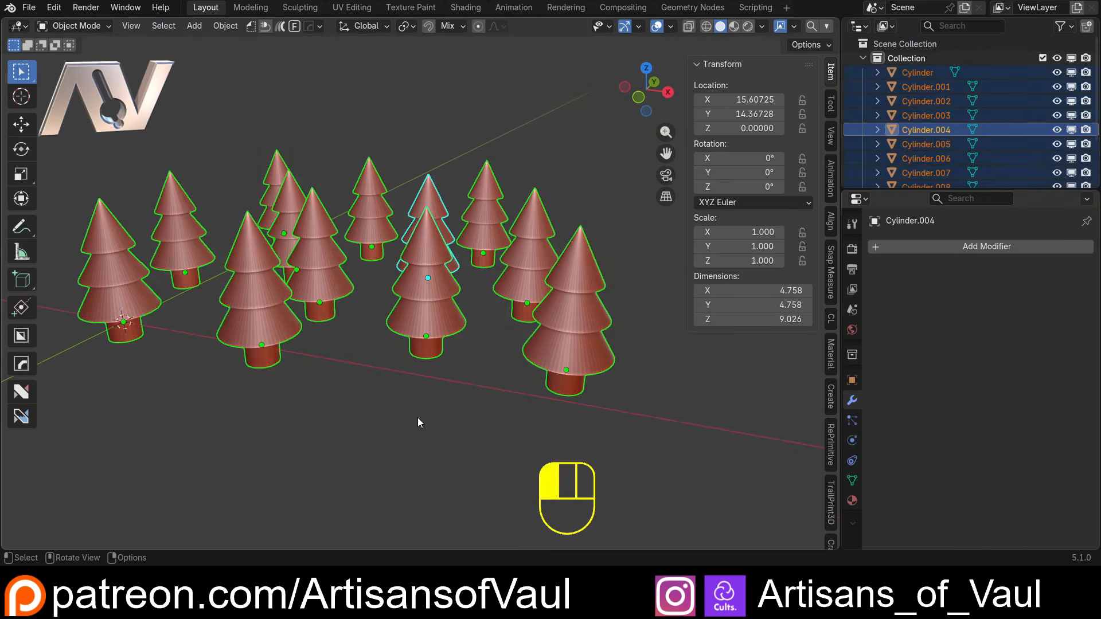
Shrink the Cylinder.009 tree and enlarge the neighbouring Cylinder.011 tree to a scale of about 1.178 in Object Mode
middle_click_drag(378, 290, 463, 303)
left_click(553, 286)
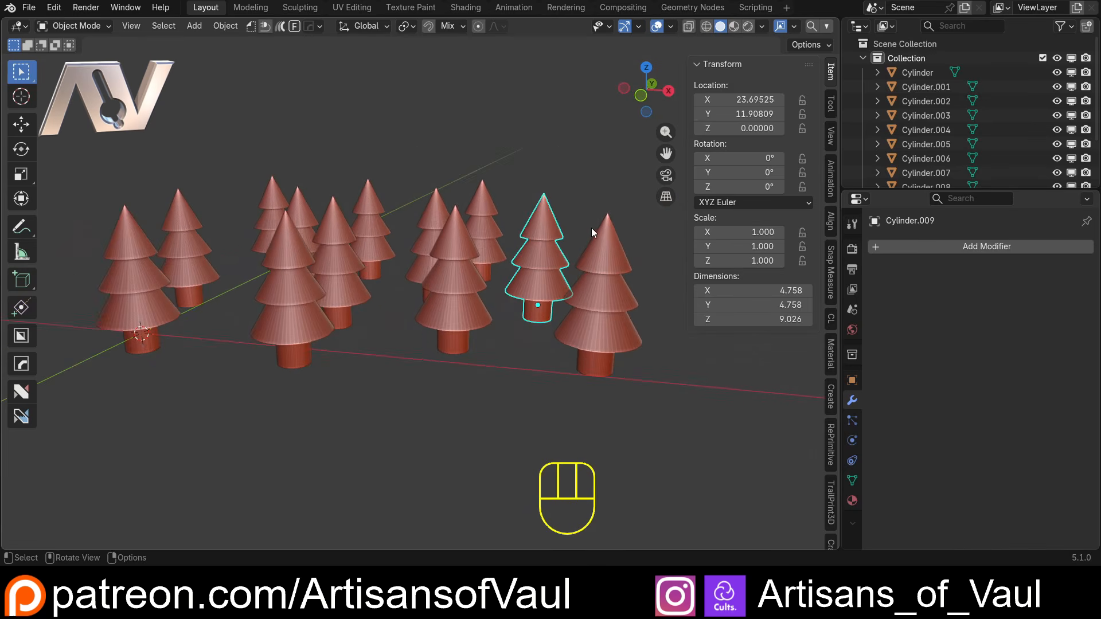
key("s")
left_click(580, 235)
left_click(614, 270)
key("s")
left_click(619, 252)
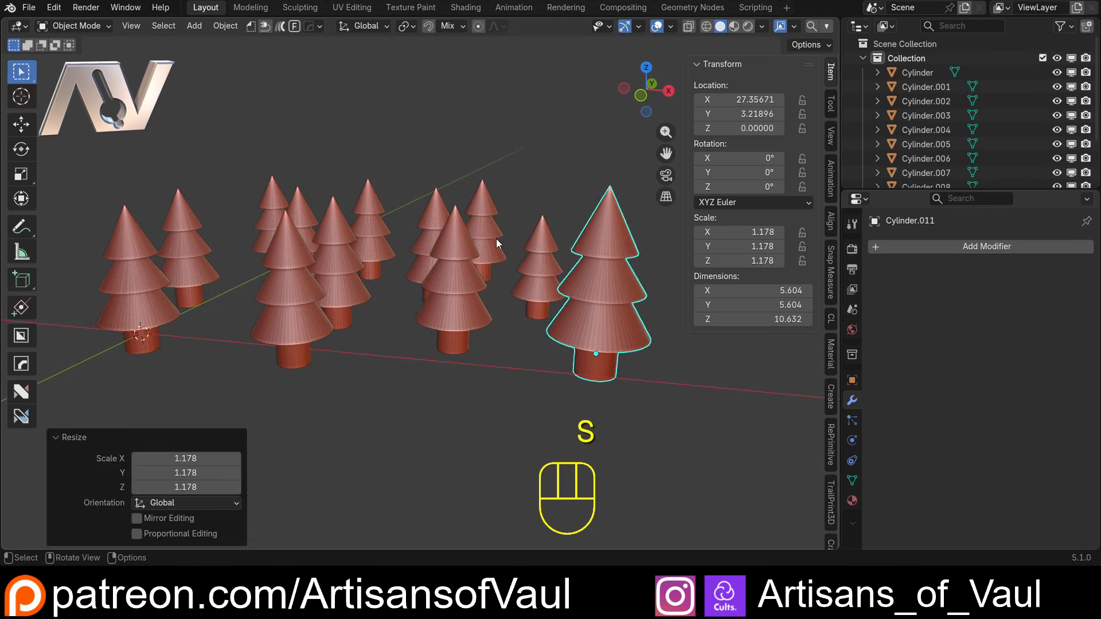
Shrink the tree partly hidden behind the front middle one and enlarge the Cylinder.006 tree to a scale of about 1.327
left_click(426, 214)
key("s")
left_click(431, 226)
left_click(375, 206)
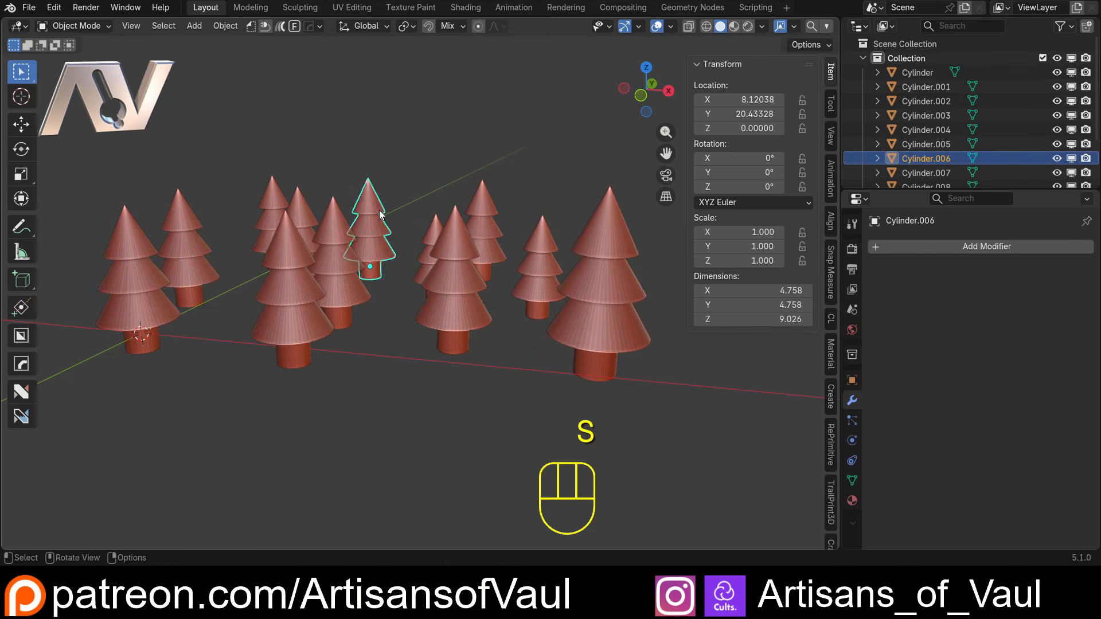
key("s")
left_click(401, 192)
Enlarge the Cylinder.003 tree to a scale of about 1.234 and also enlarge the tree standing behind the original near the Y axis
middle_click_drag(398, 270, 257, 289)
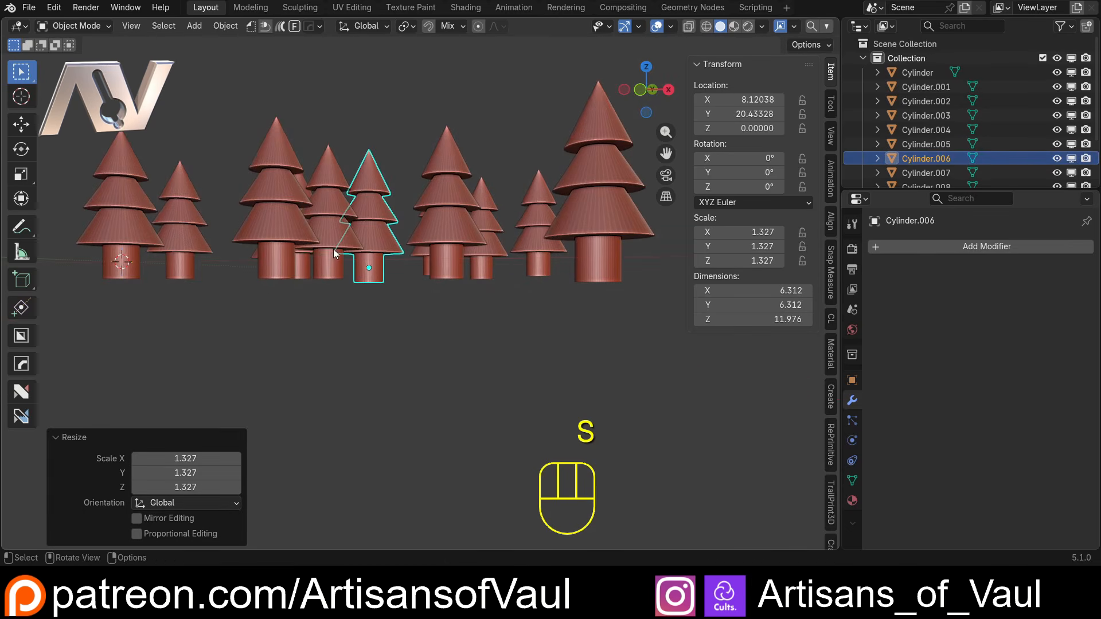
middle_click_drag(334, 252, 317, 303)
left_click(281, 243)
key("s")
left_click(204, 239)
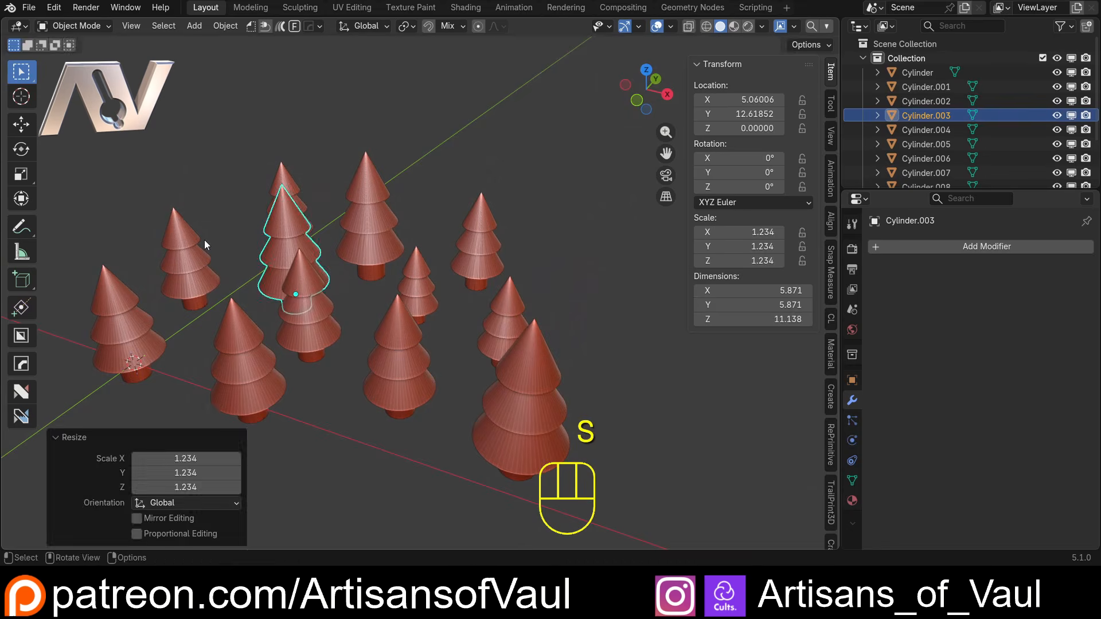
left_click(204, 239)
key("s")
left_click(212, 225)
Shrink the rear Cylinder.005 tree and enlarge the Cylinder.002 tree to a scale of about 1.369
left_click(283, 175)
key("s")
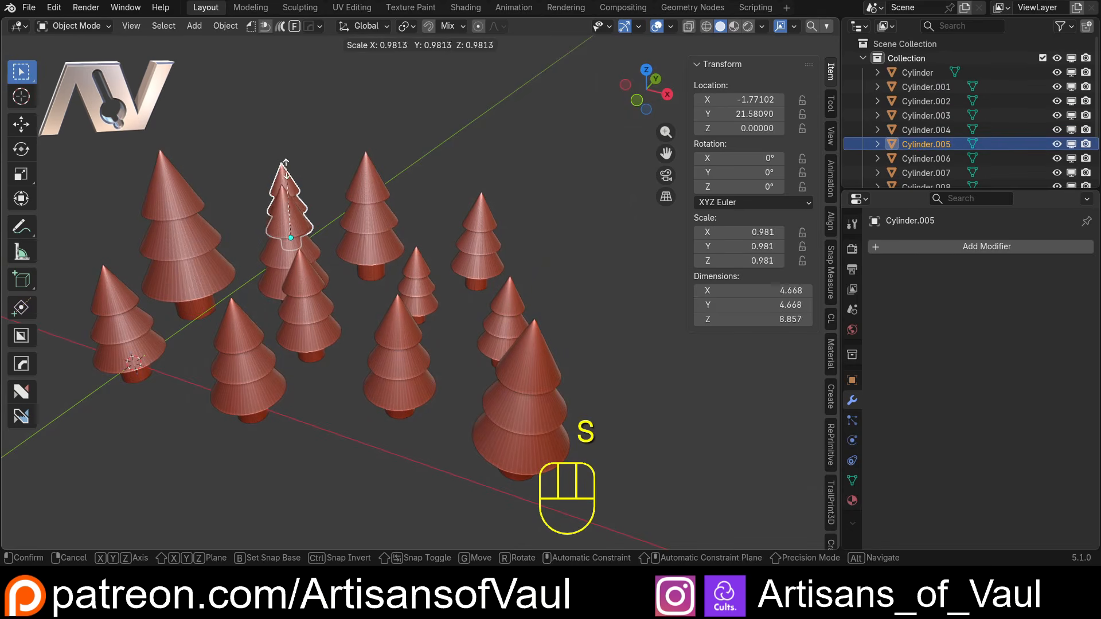
left_click(286, 163)
left_click(325, 323)
key("s")
left_click(301, 335)
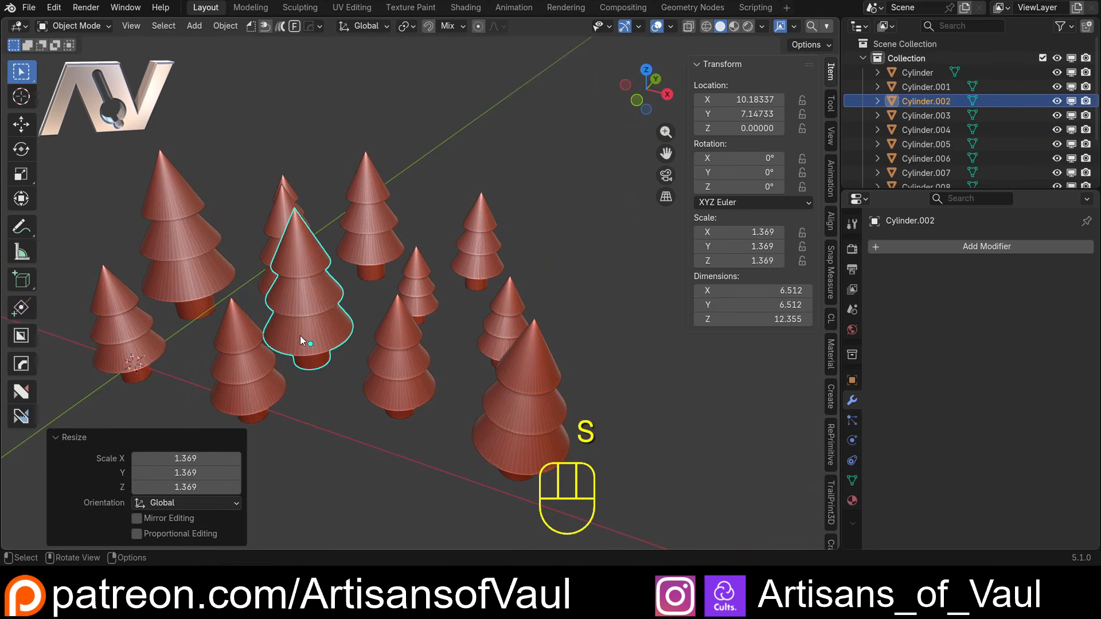
Clear the selection and examine the variation in tree sizes across the forest from several angles
middle_click_drag(300, 335, 327, 312)
scroll(389, 238, "down", 3)
left_click(390, 239)
scroll(344, 270, "up", 4)
middle_click_drag(275, 257, 253, 233, "shift")
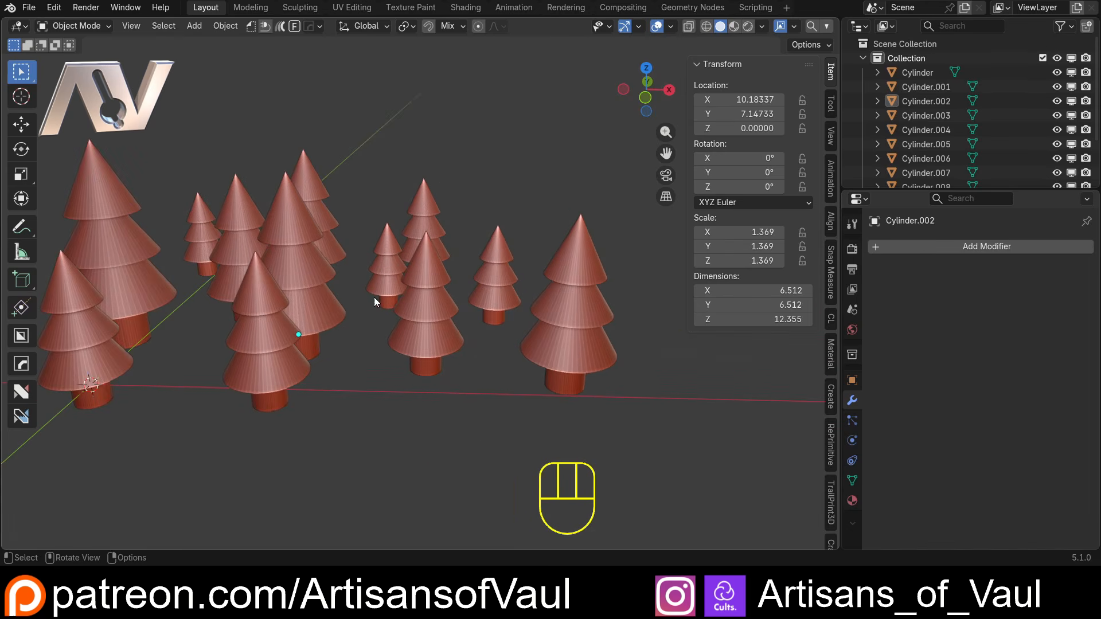
middle_click_drag(258, 304, 218, 136)
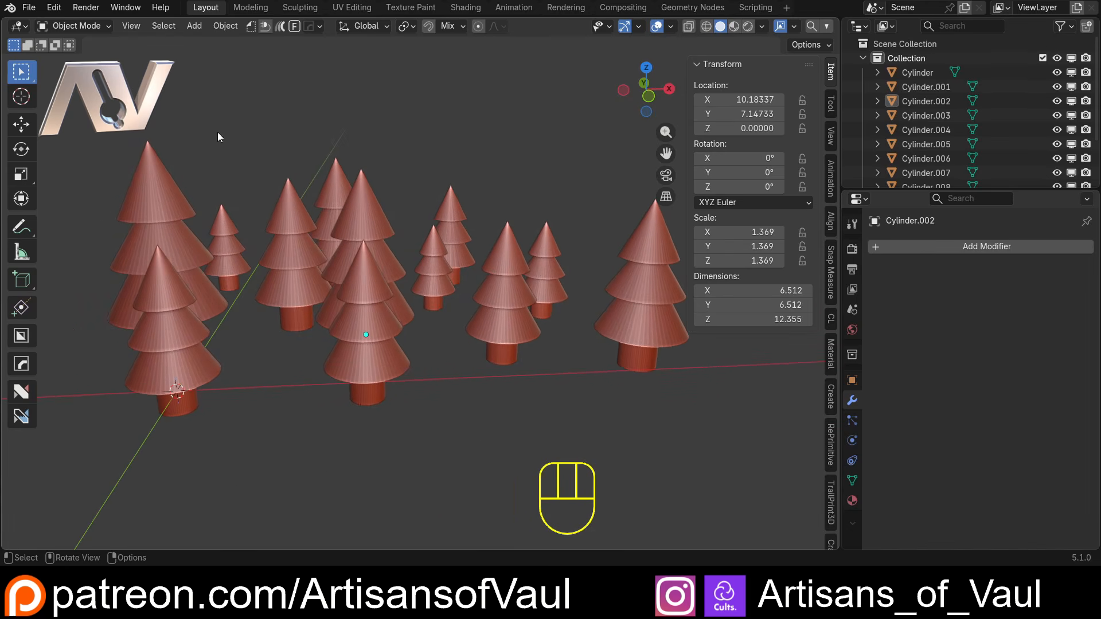
In Edit Mode, widen the lowest tier's bottom edge loop on the Cylinder.008 tree by about 1.09 and return to Object Mode
middle_click_drag(540, 303, 441, 291)
left_click(362, 298)
key("Tab")
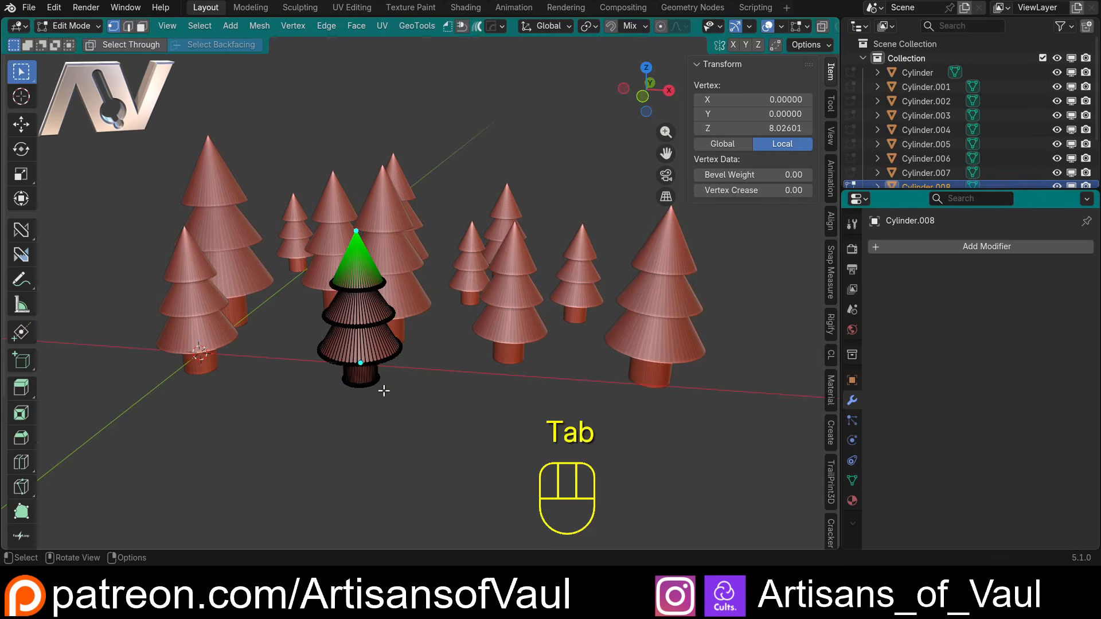
scroll(365, 379, "up", 1)
left_click(365, 379, "alt")
key("s")
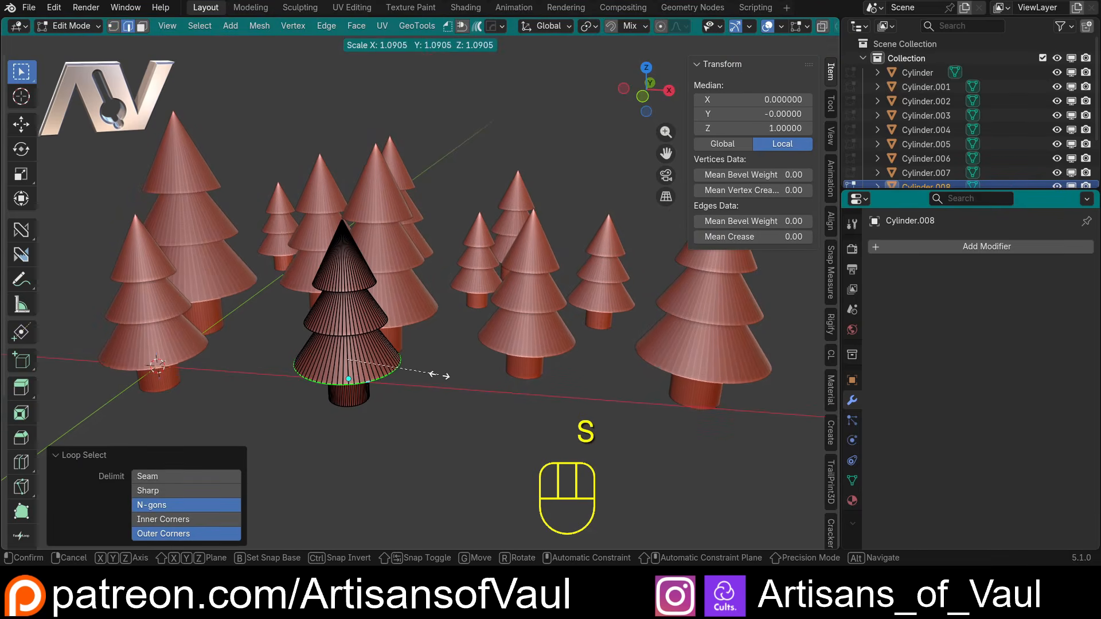
left_click(438, 374)
key("Tab")
Examine the lowest tiers of the differently sized linked trees from around the forest
scroll(422, 371, "down", 3)
middle_click_drag(418, 368, 474, 270)
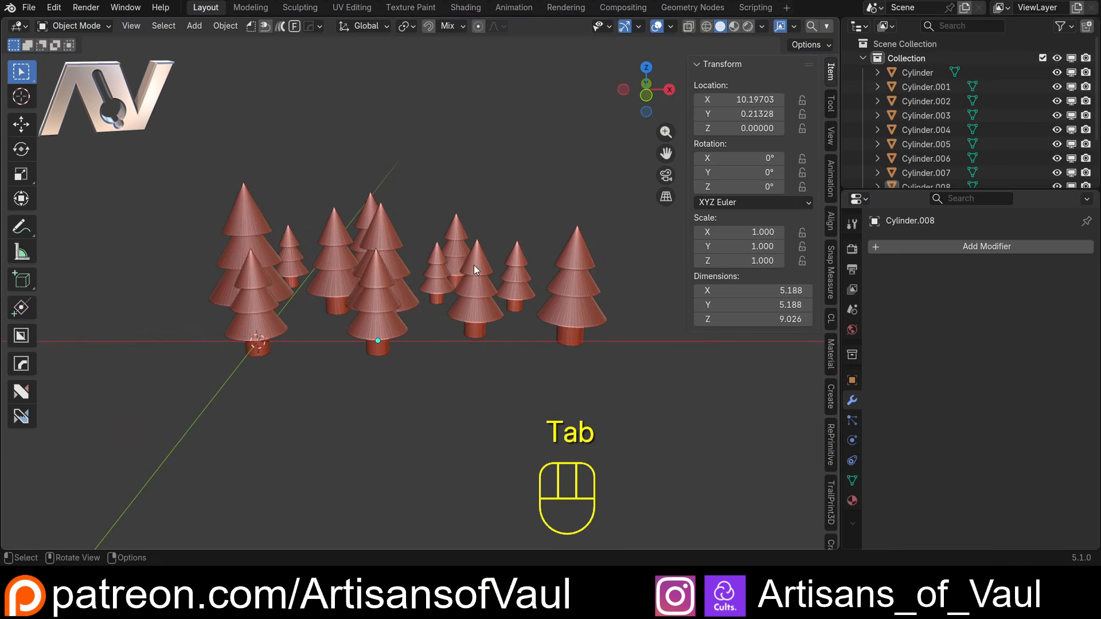
scroll(555, 385, "up", 2)
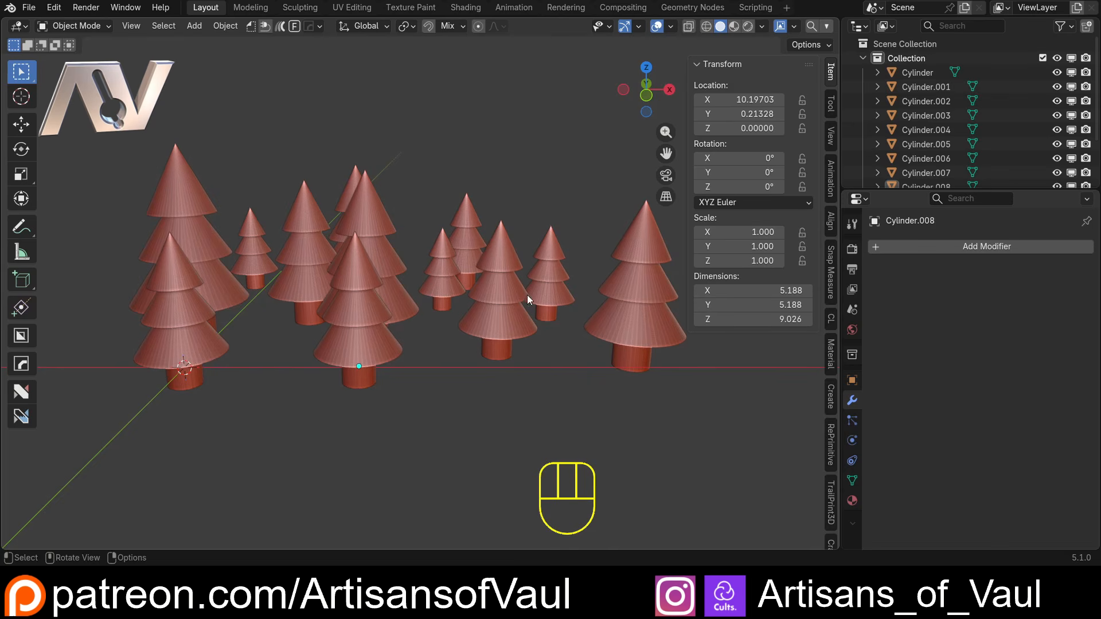
middle_click_drag(527, 295, 270, 318)
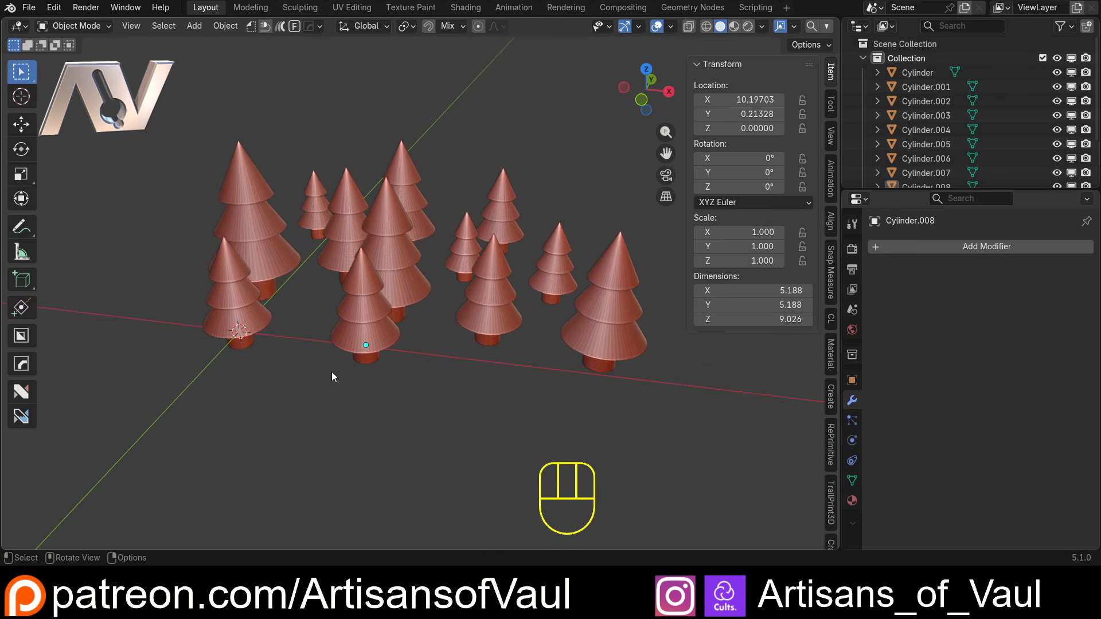
middle_click_drag(325, 434, 336, 425)
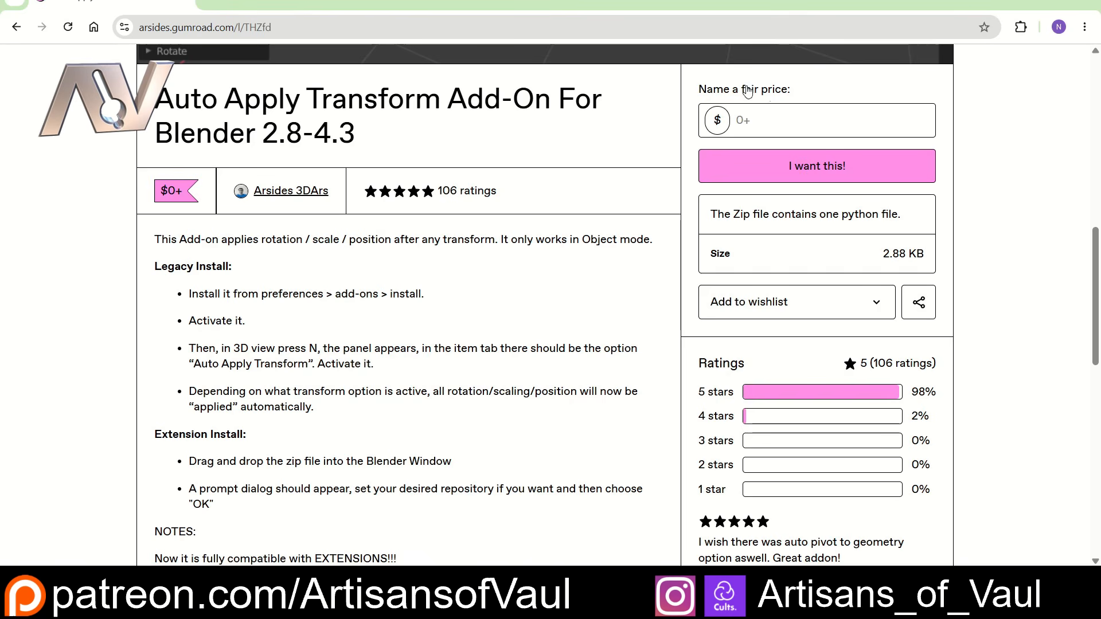
On the Gumroad page in the browser, name a price of $3 for the Auto Apply Transform add-on and request it
left_click(773, 128)
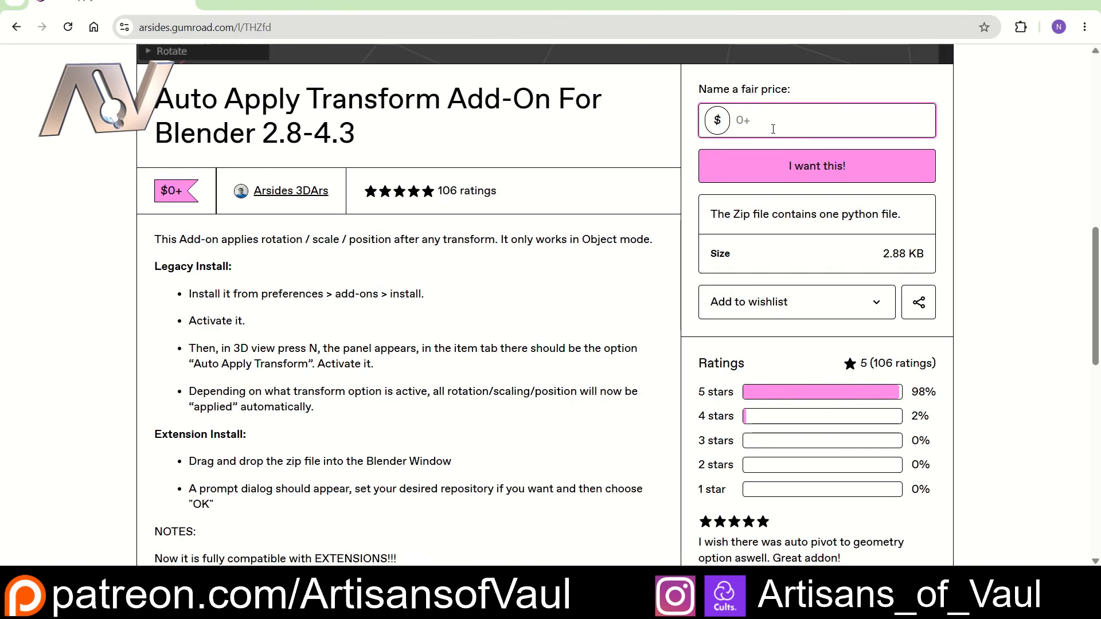
type("0")
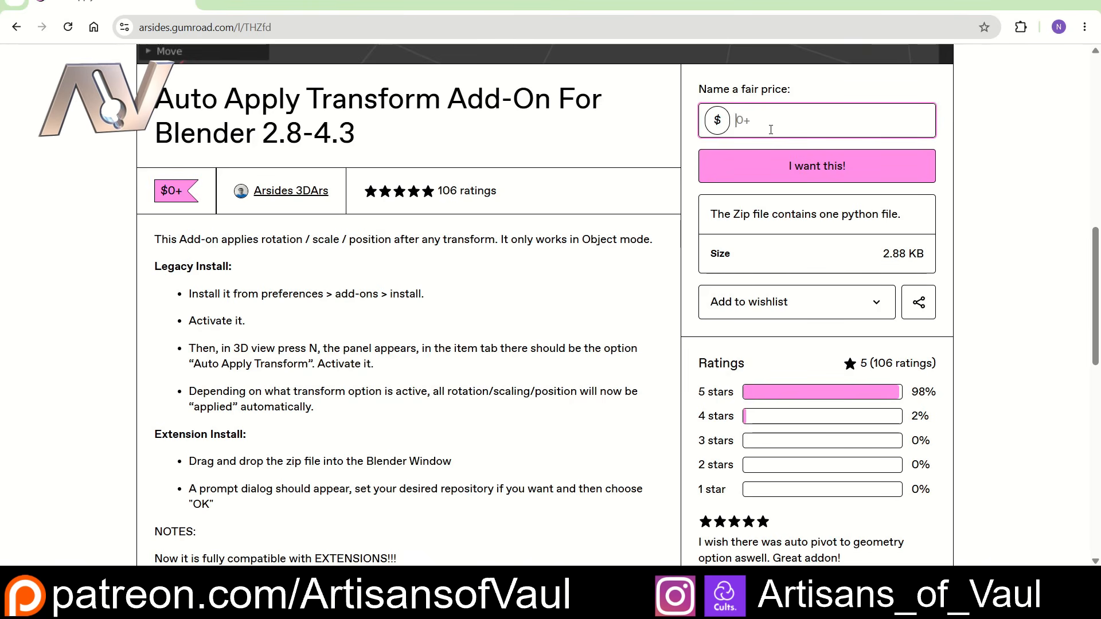
type("3")
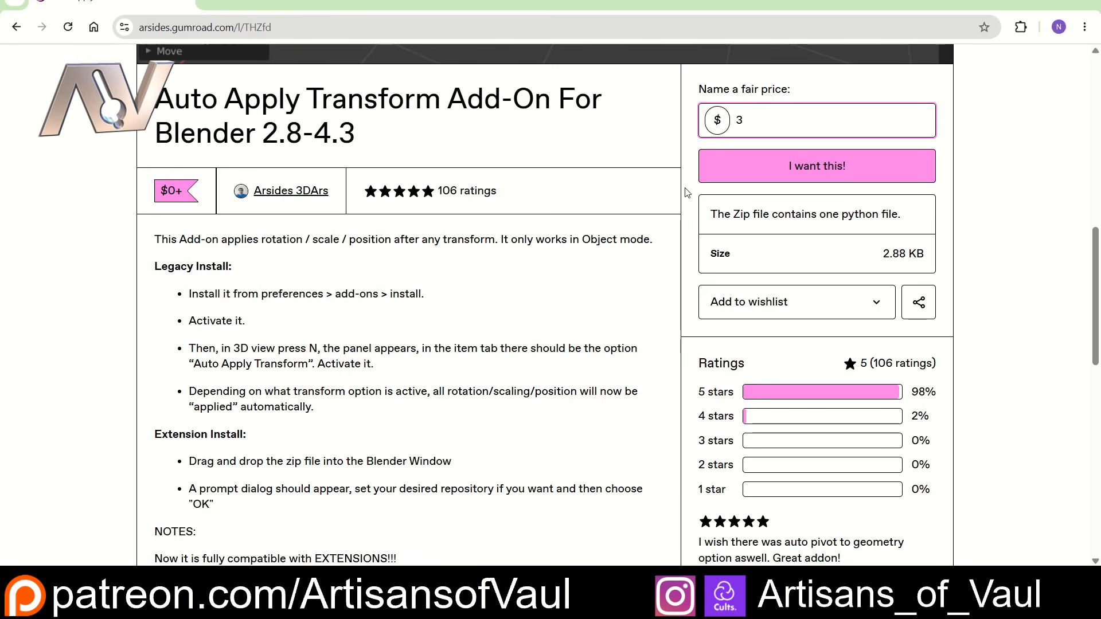
left_click(790, 167)
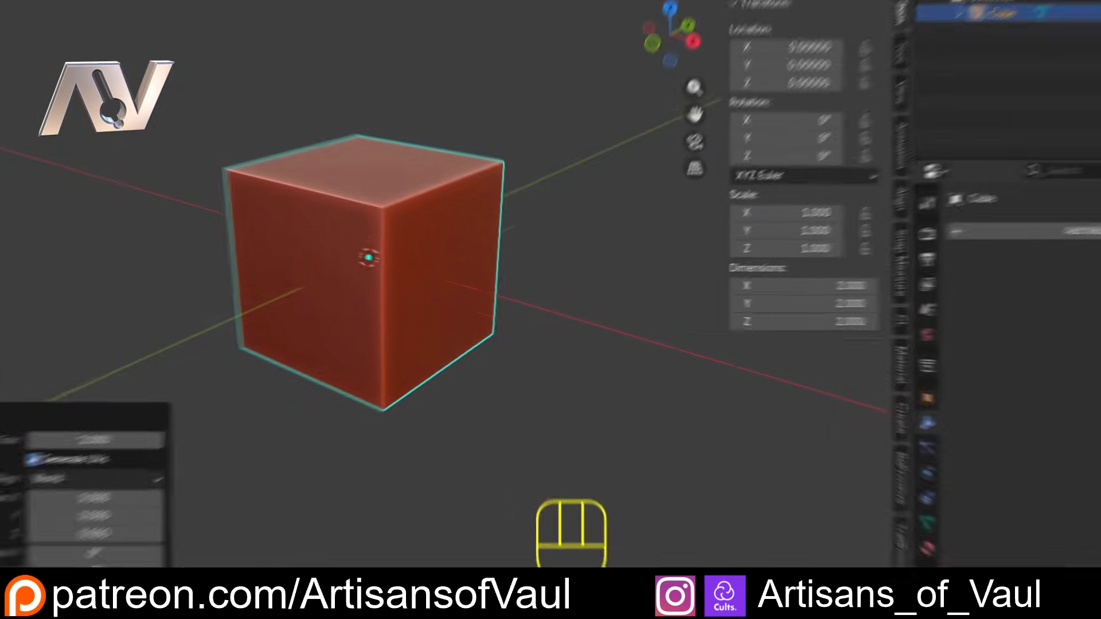
Back in Blender, enable the Auto Apply Transform add-on, save the preferences and close them
left_click(54, 8)
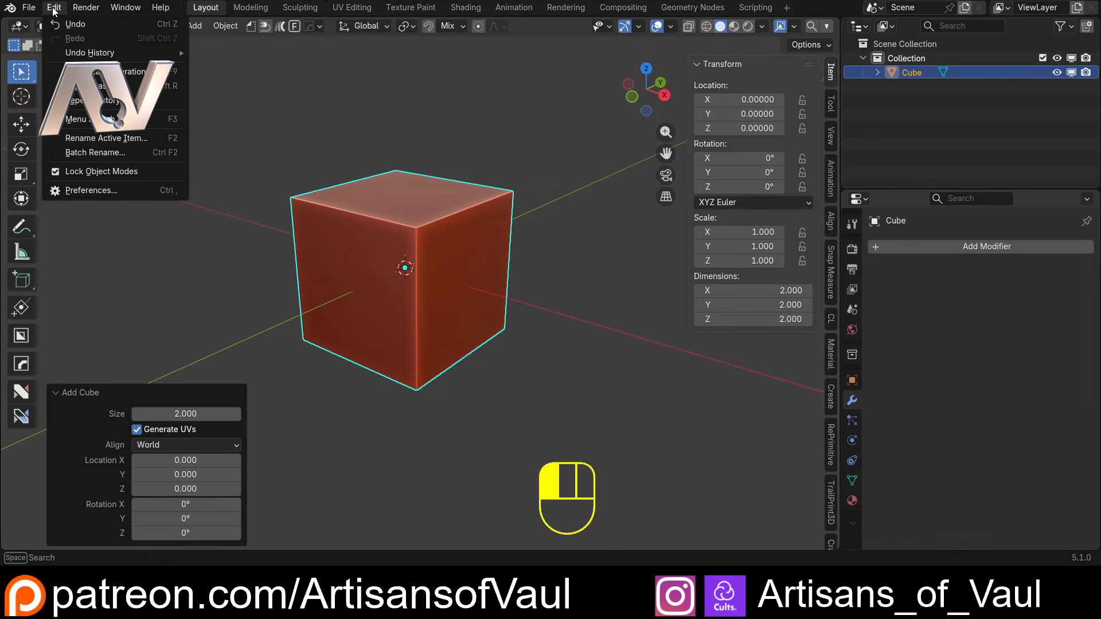
left_click(97, 191)
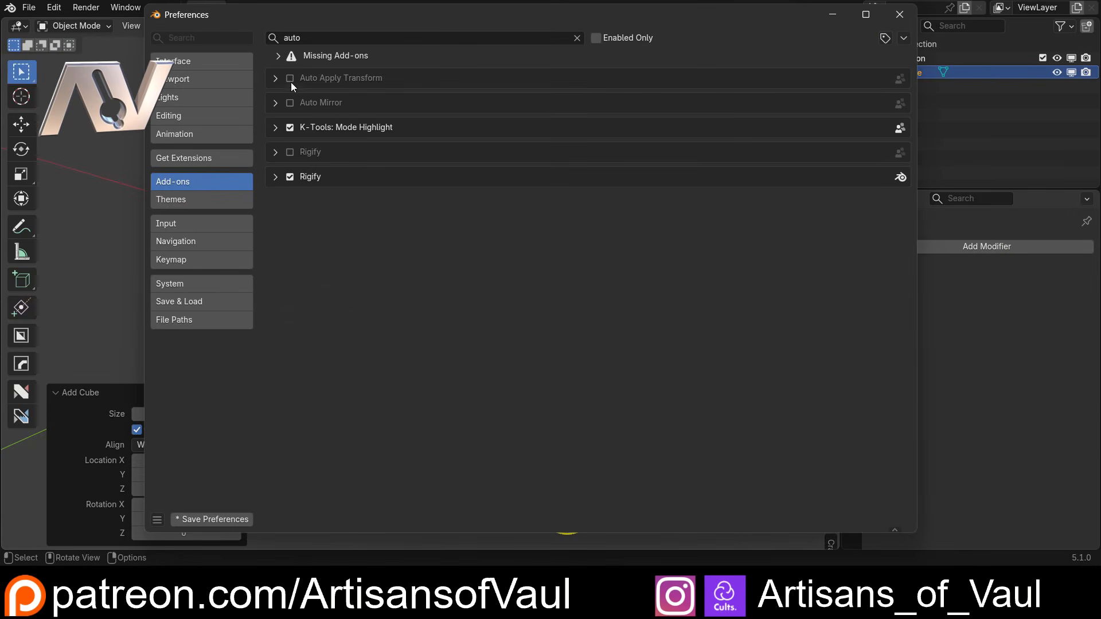
left_click(290, 79)
left_click(239, 520)
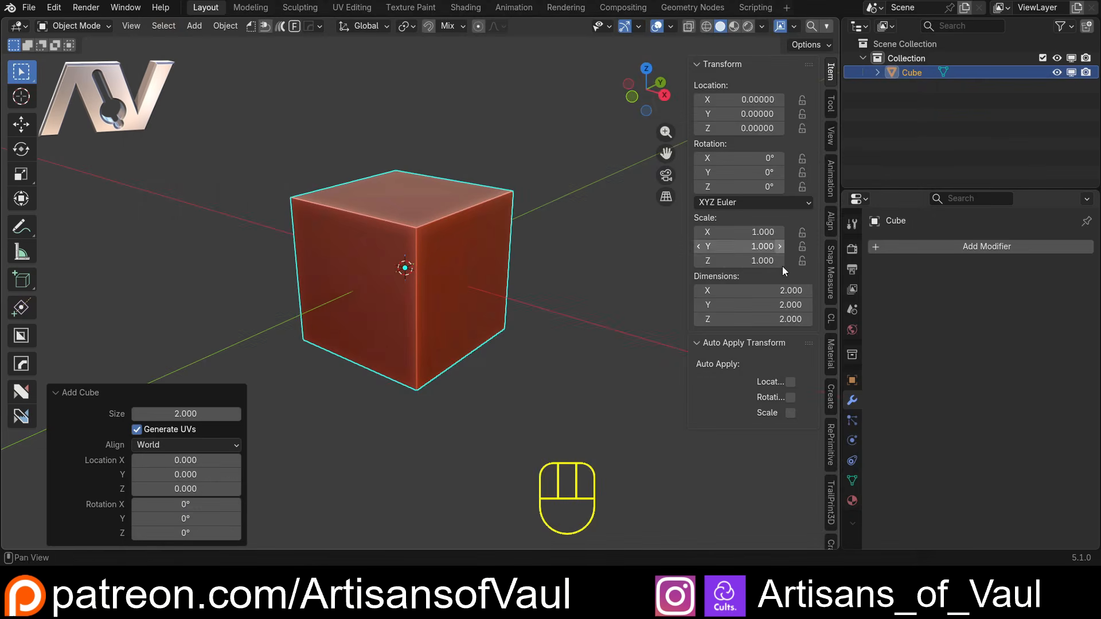
left_click(898, 16)
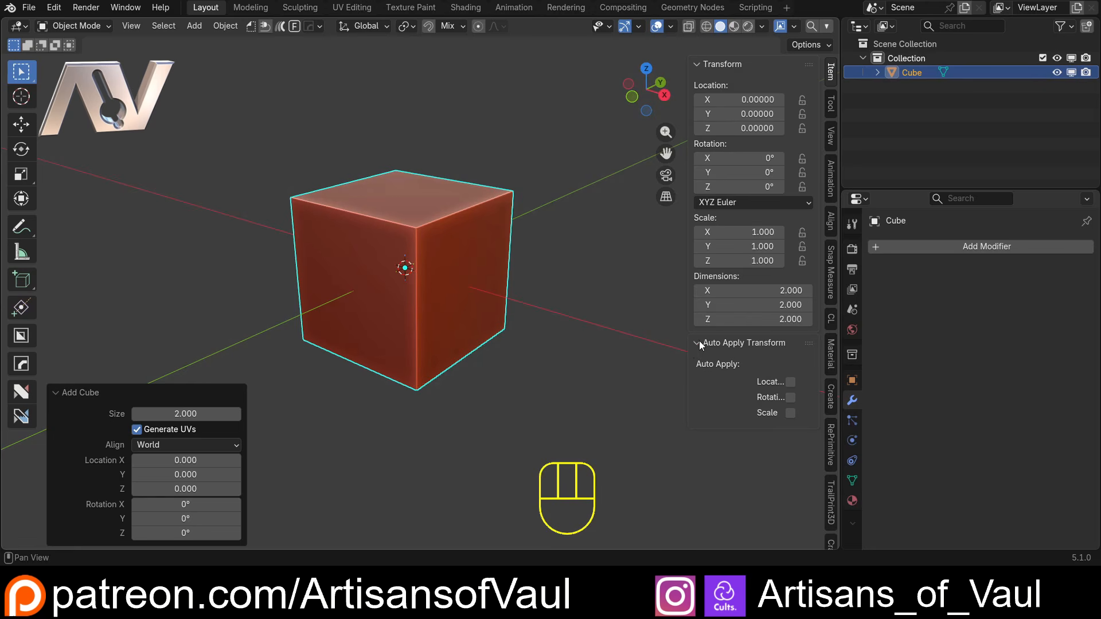
Widen the sidebar to reveal the full Auto Apply Transform option names and turn on automatic applying for Scale
left_click_drag(687, 303, 663, 310)
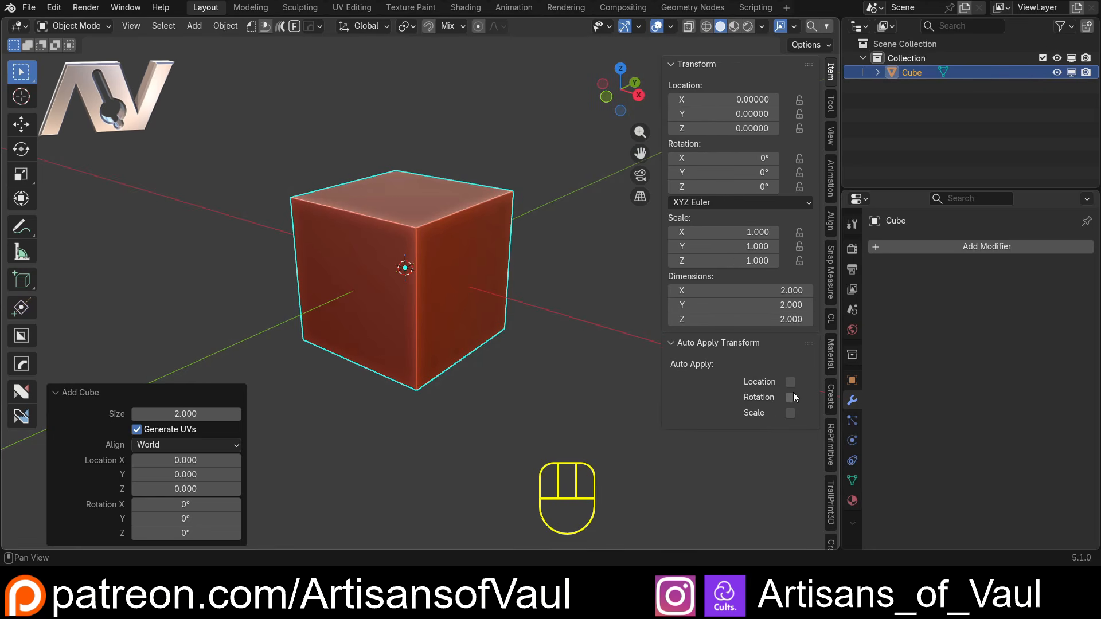
mouse_move(553, 374)
middle_mouse_down()
mouse_move(543, 300)
mouse_move(528, 374)
mouse_move(572, 376)
middle_mouse_up()
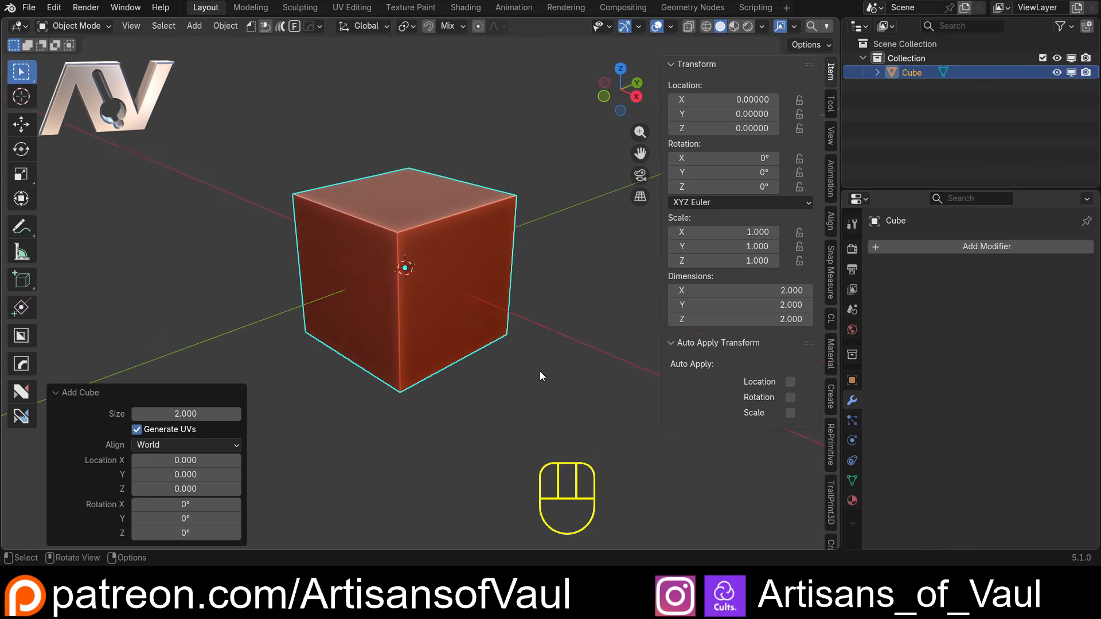
scroll(534, 373, "up", 1)
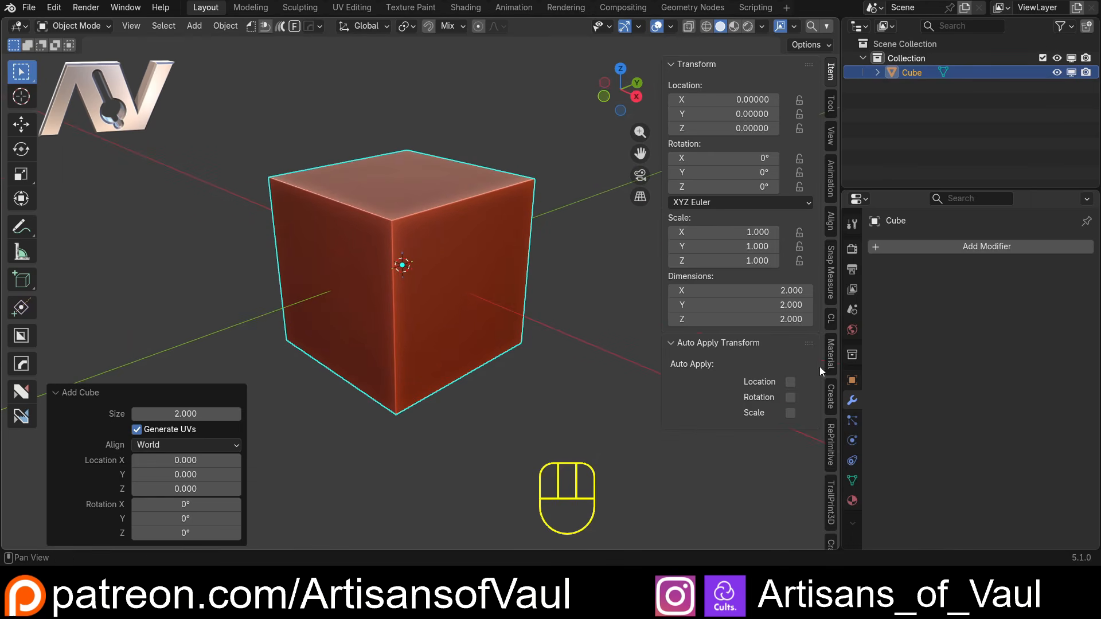
left_click(790, 413)
Scale the cube uniformly by a factor of 2 with automatic scale applying turned on
middle_click(493, 300)
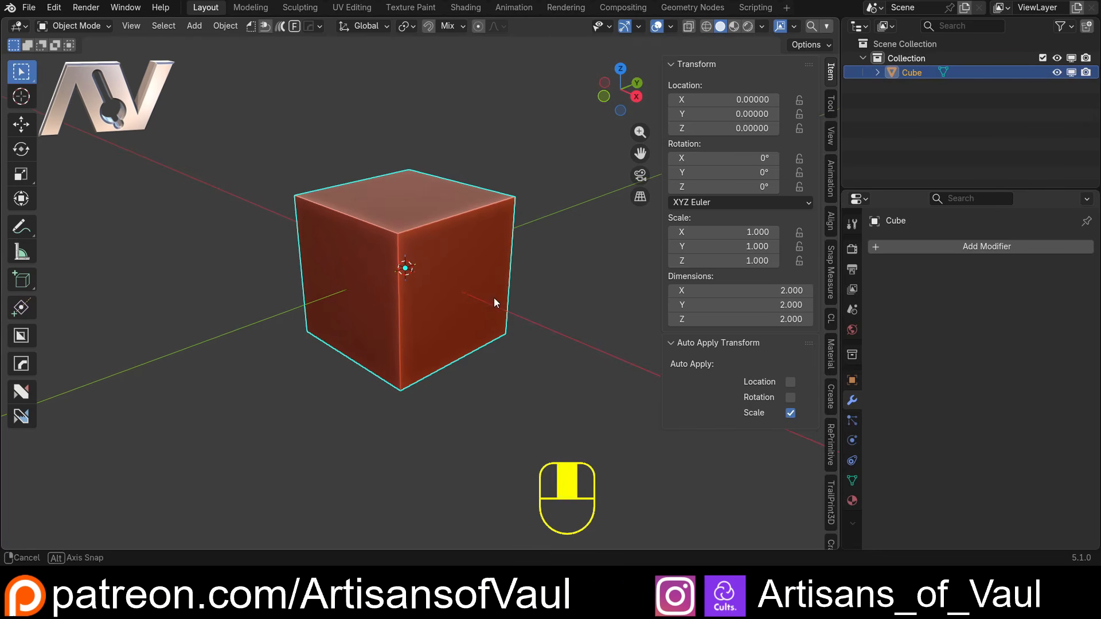
middle_click_drag(516, 290, 519, 315, "shift")
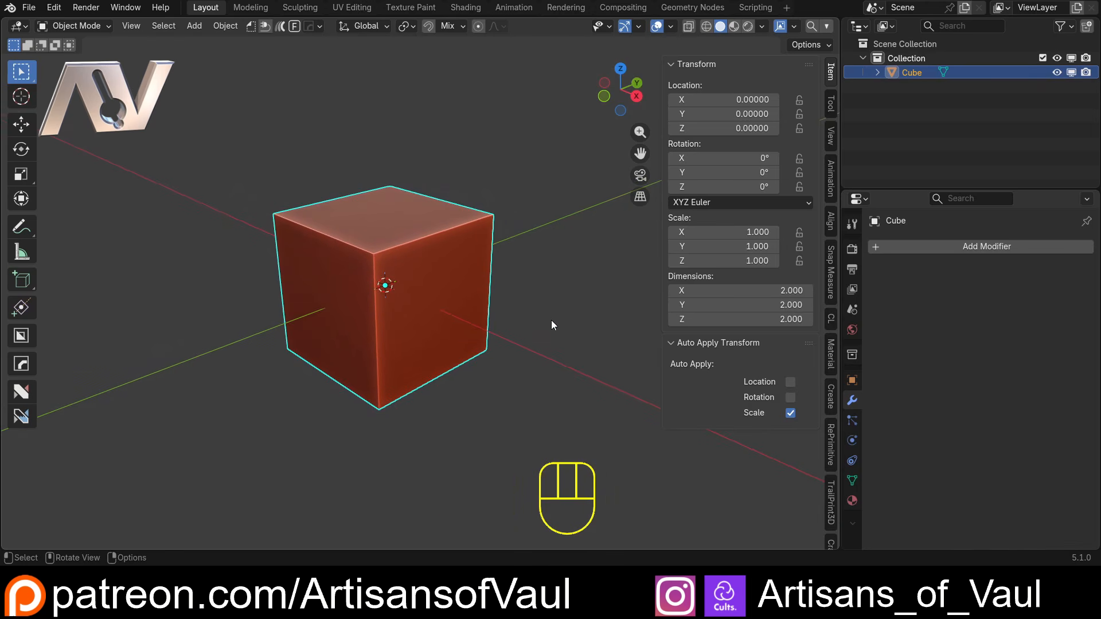
key("s")
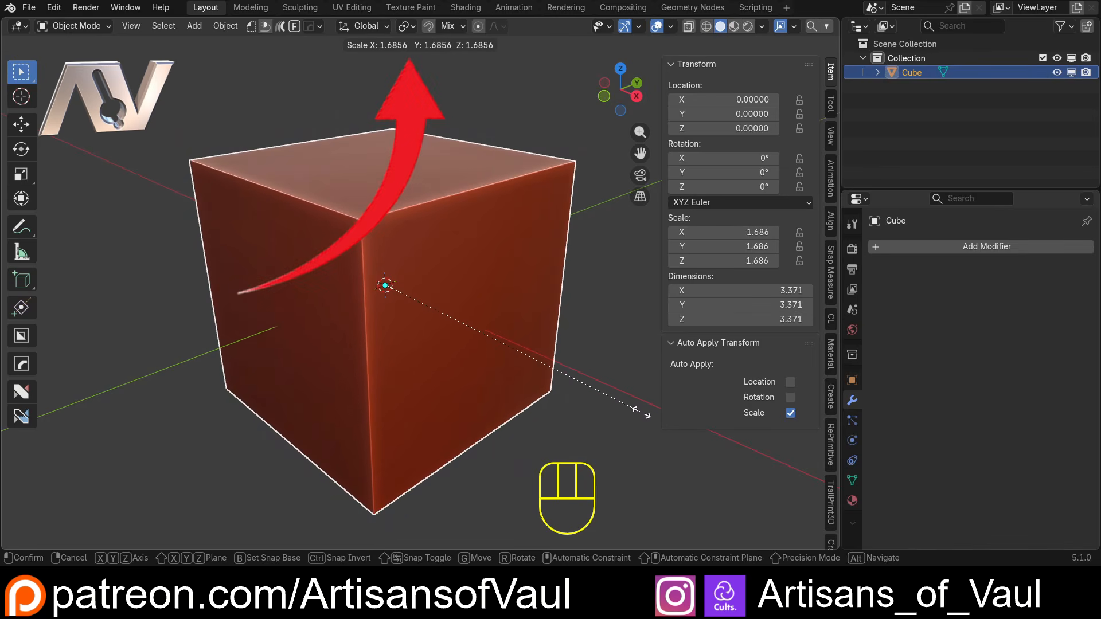
key("KP_2")
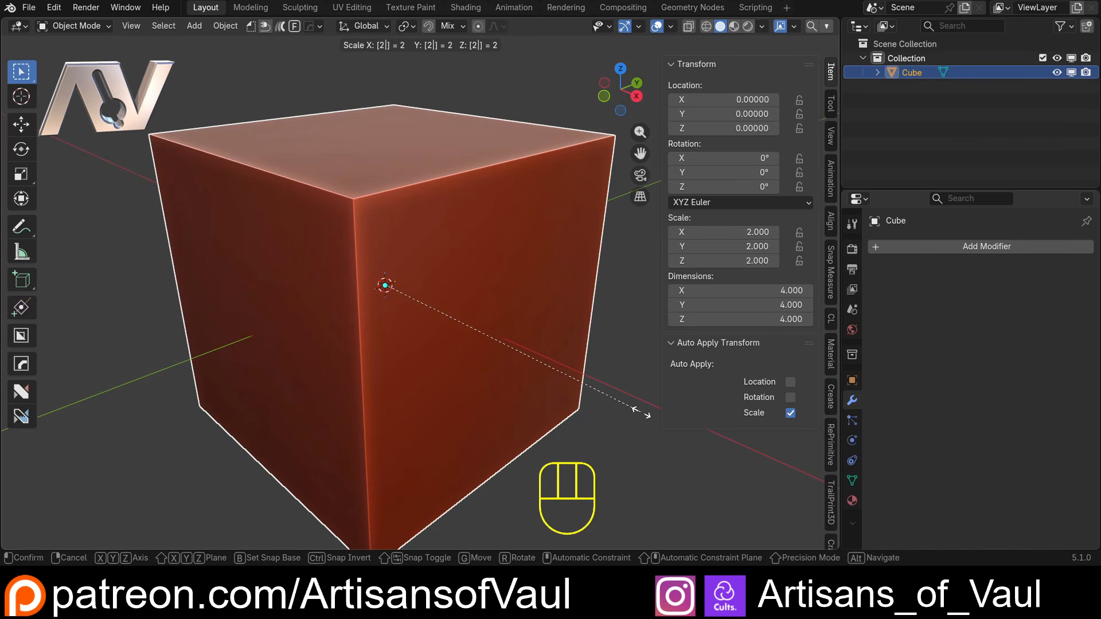
key("Return")
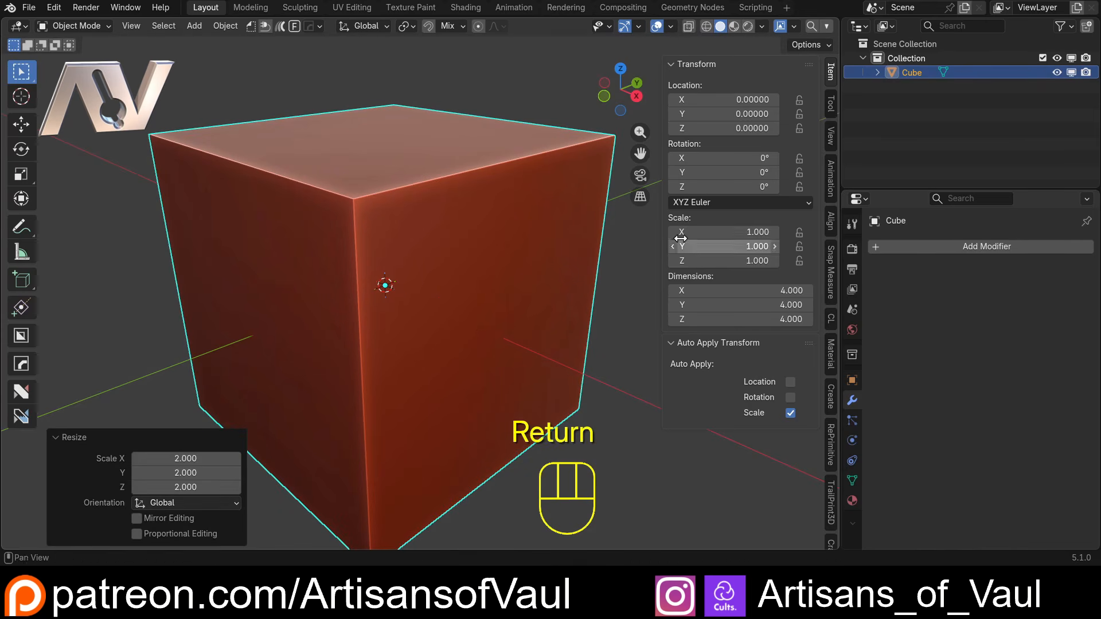
Scale the cube freely several times, first down and then up, ending at about 6.77 on each side
scroll(584, 326, "down", 1)
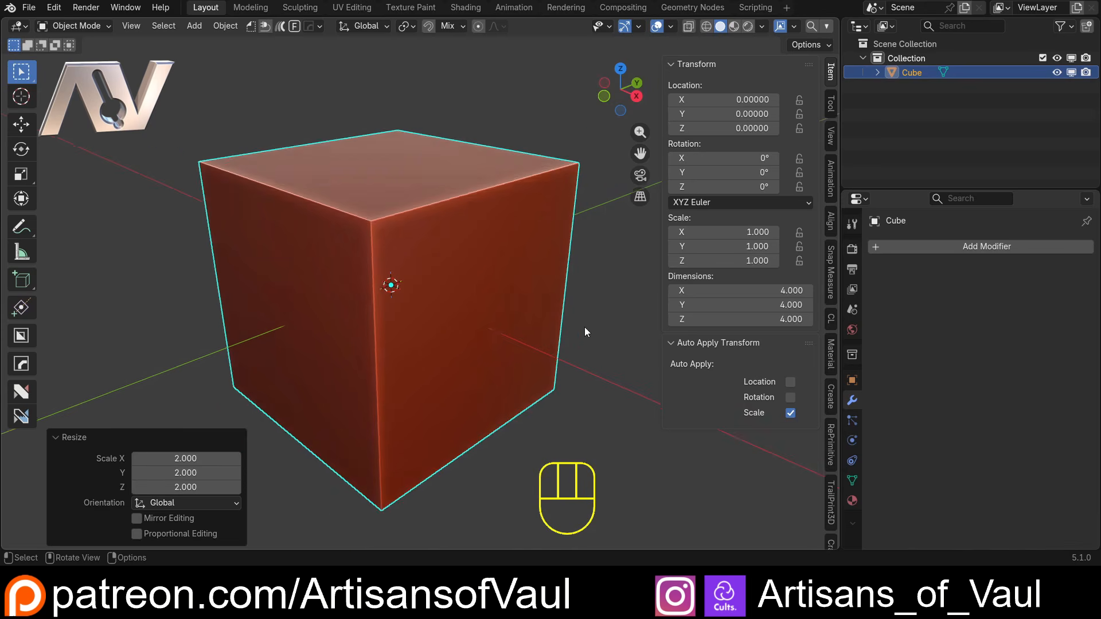
scroll(600, 312, "up", 1)
key("s")
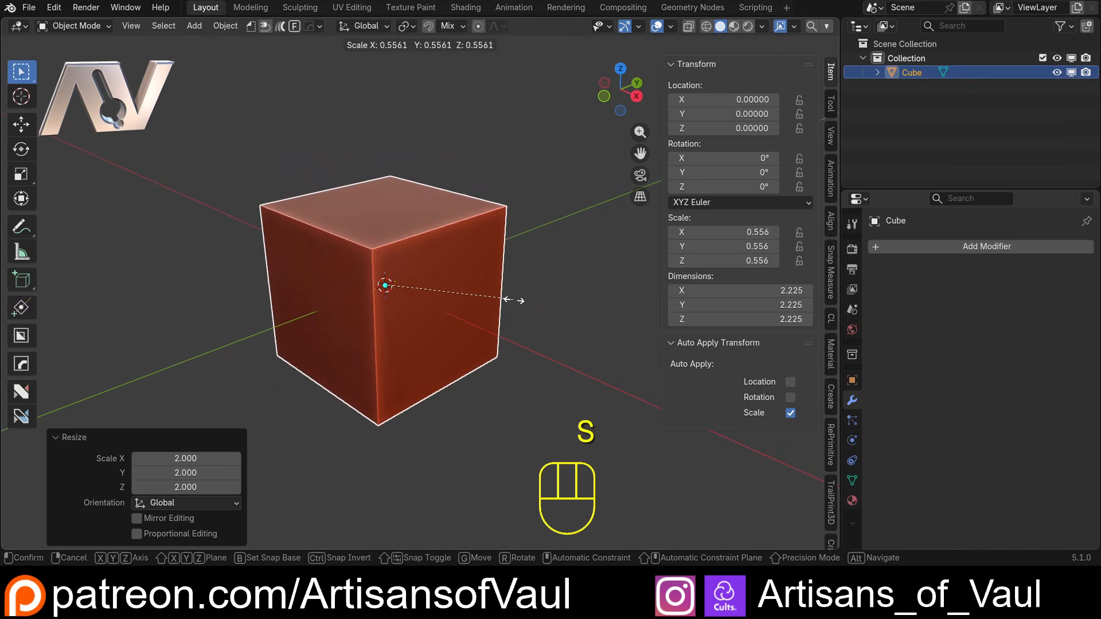
left_click(510, 300)
key("s")
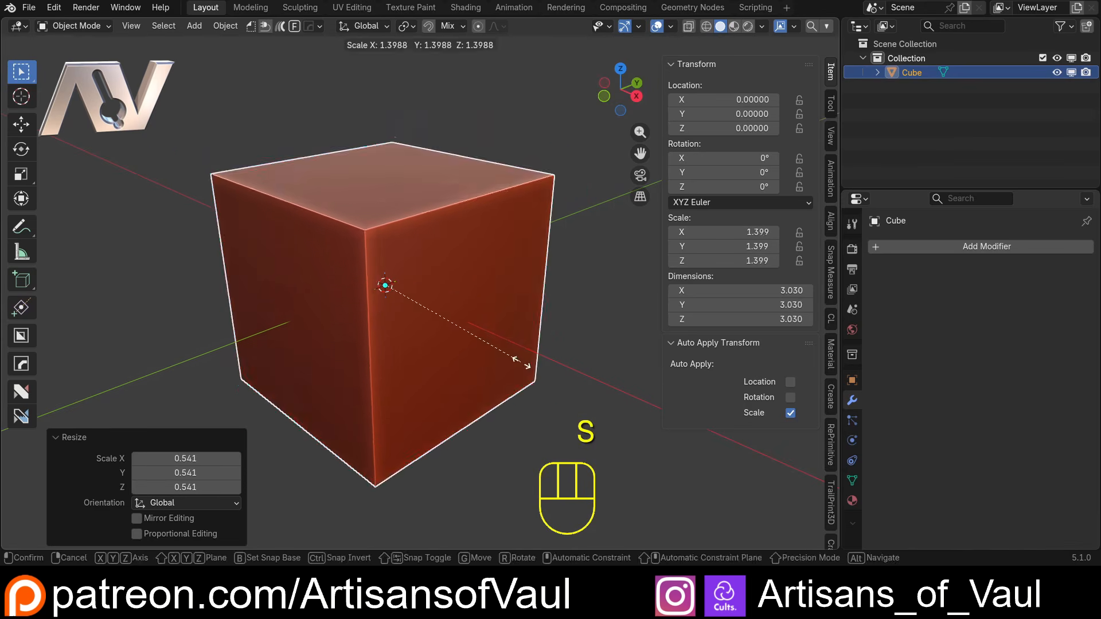
left_click(569, 421)
scroll(567, 422, "down", 5)
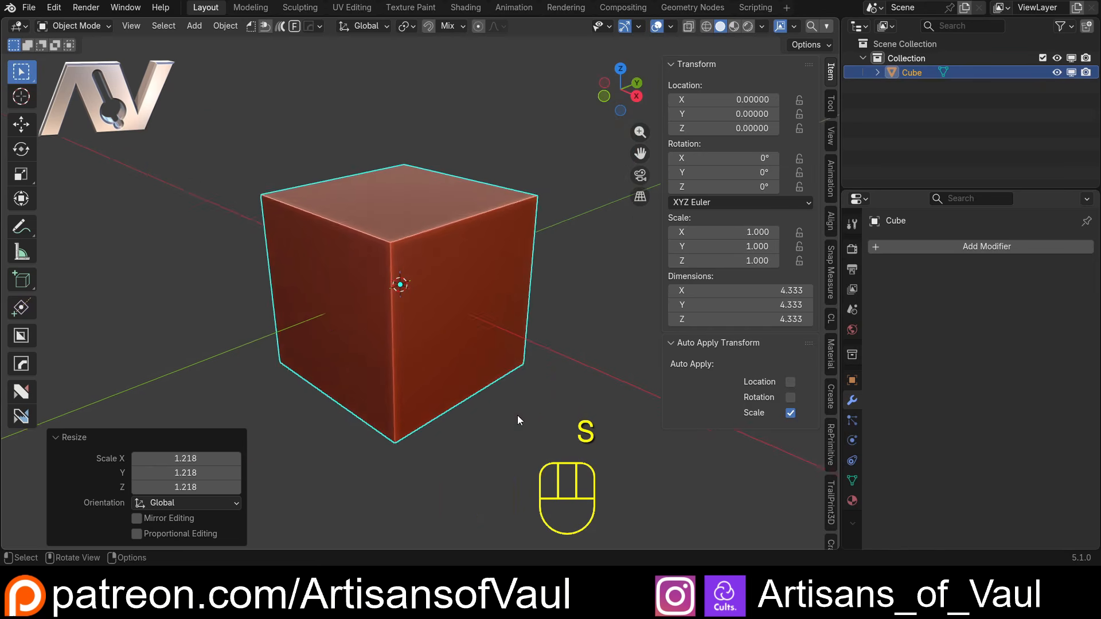
key("s")
left_click(373, 244)
Add a round cube and move it clear of the cube, to about X -6.95, Y -5.07, Z 3.23
key("shift+a")
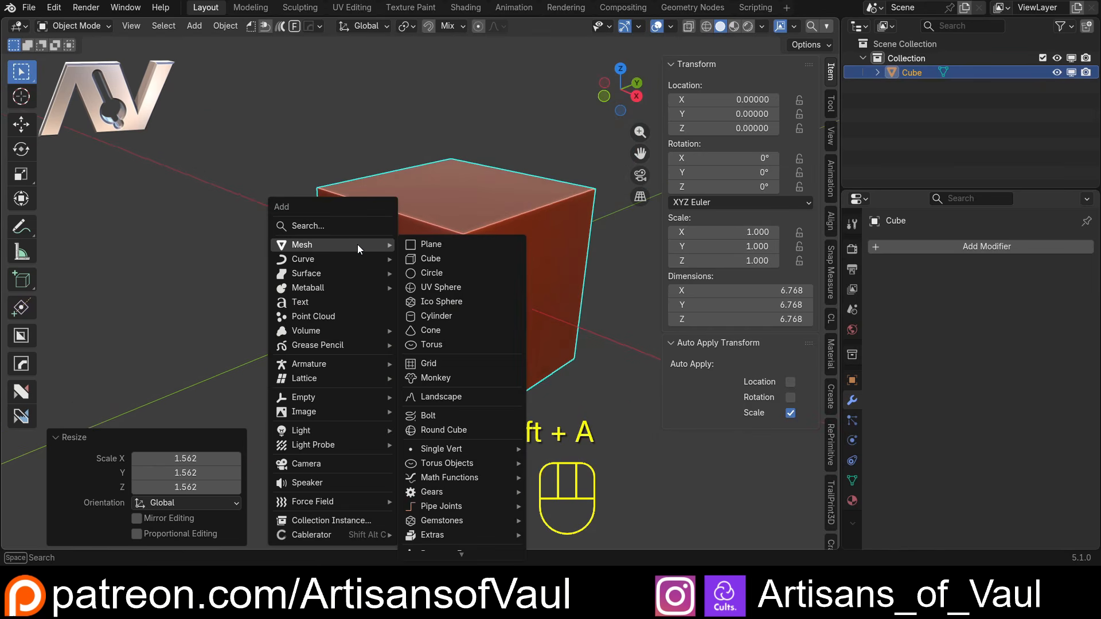
left_click(452, 428)
key("g")
left_click(381, 262)
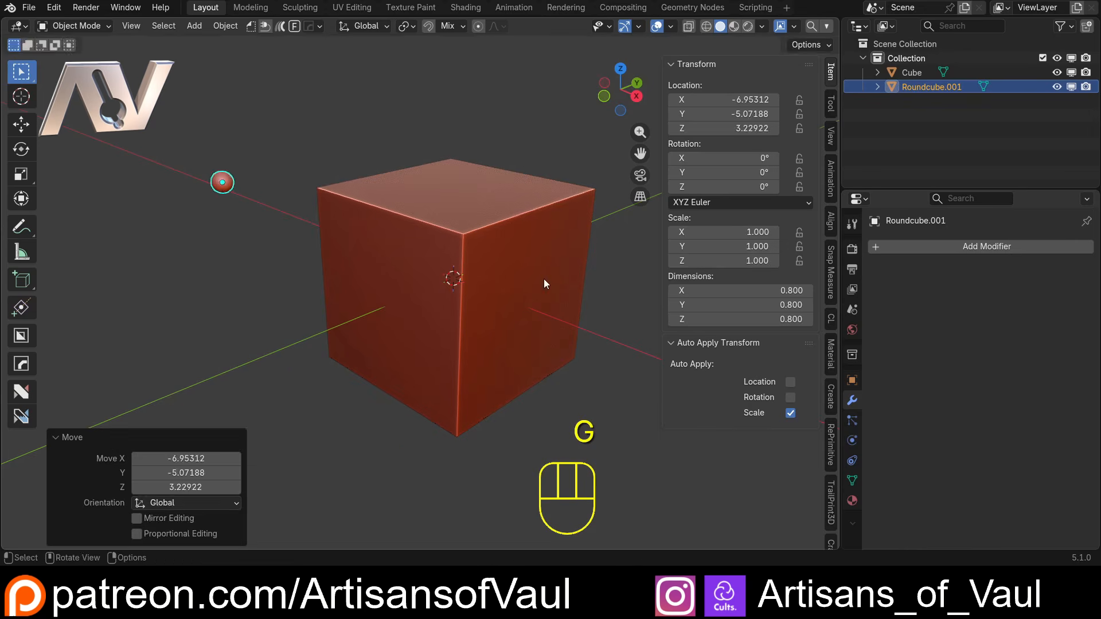
Select the large cube and scale it down by a factor of about 0.51
left_click(544, 279)
key("s")
left_click(517, 280)
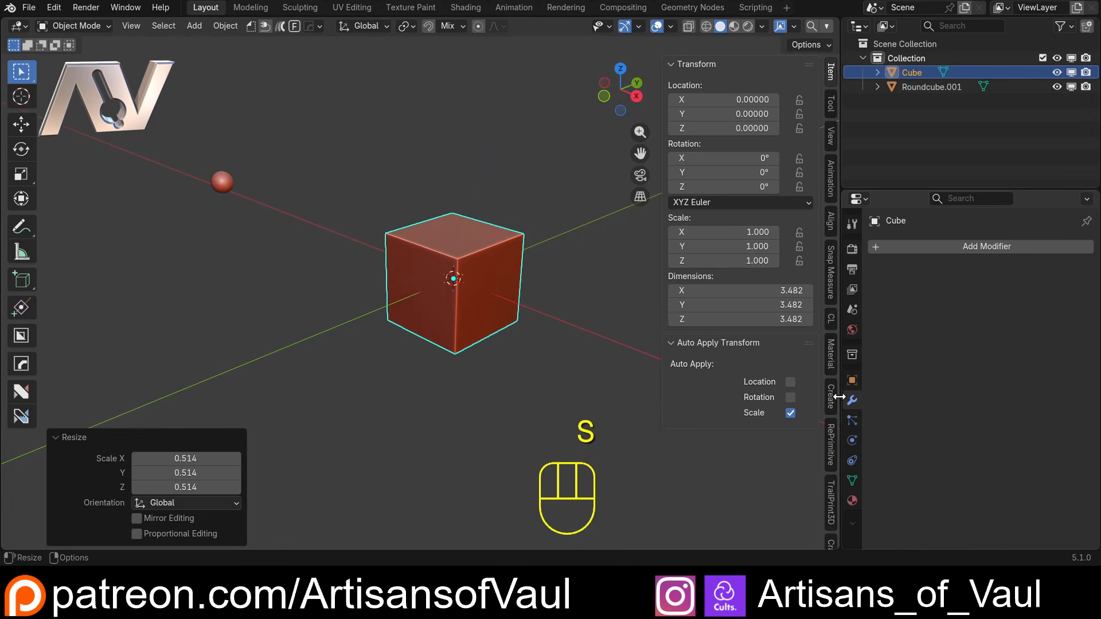
Add an Instance on Elements modifier to the cube and pick the round cube as its instance object
left_click(918, 249)
left_click(917, 250)
type("inst")
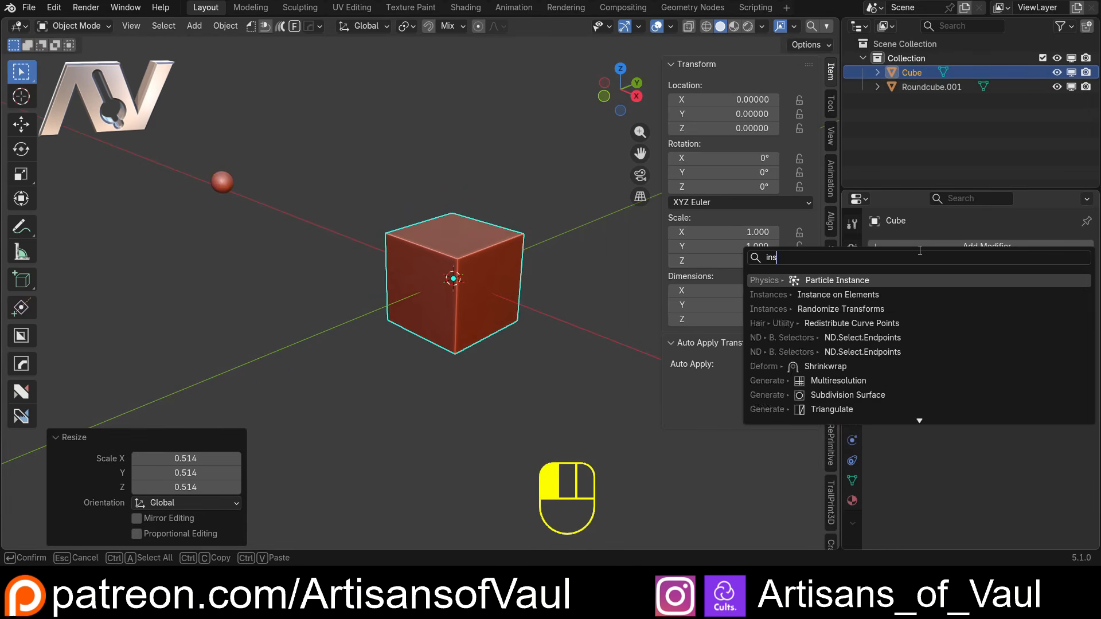
left_click(821, 294)
left_click(1051, 377)
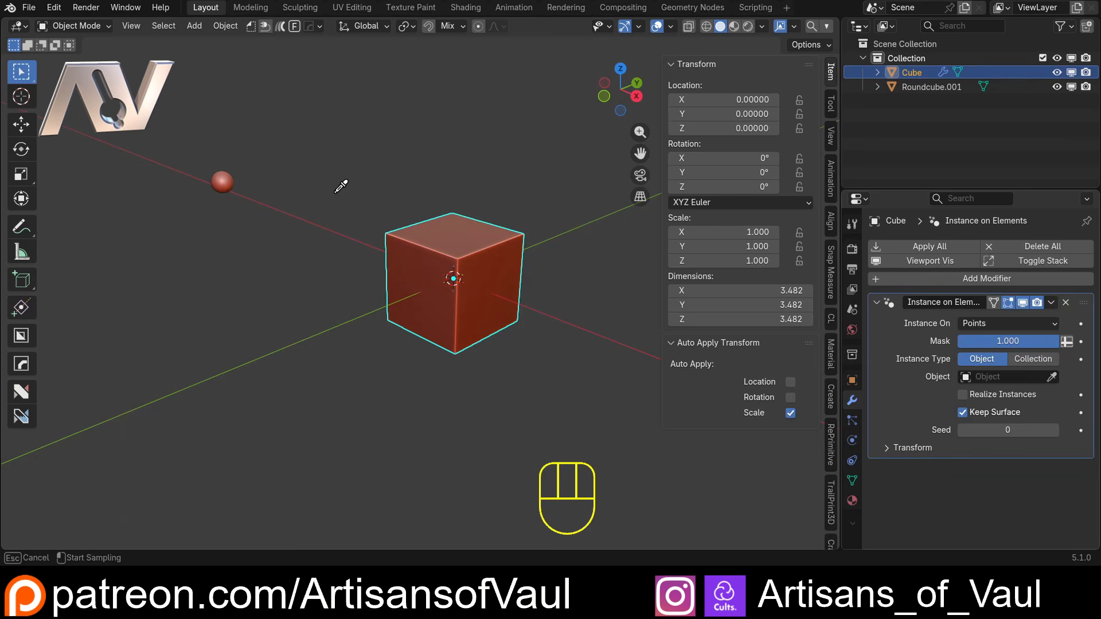
left_click(223, 182)
Scale the cube with its corner instances up by about 1.97, then undo that scaling
key("s")
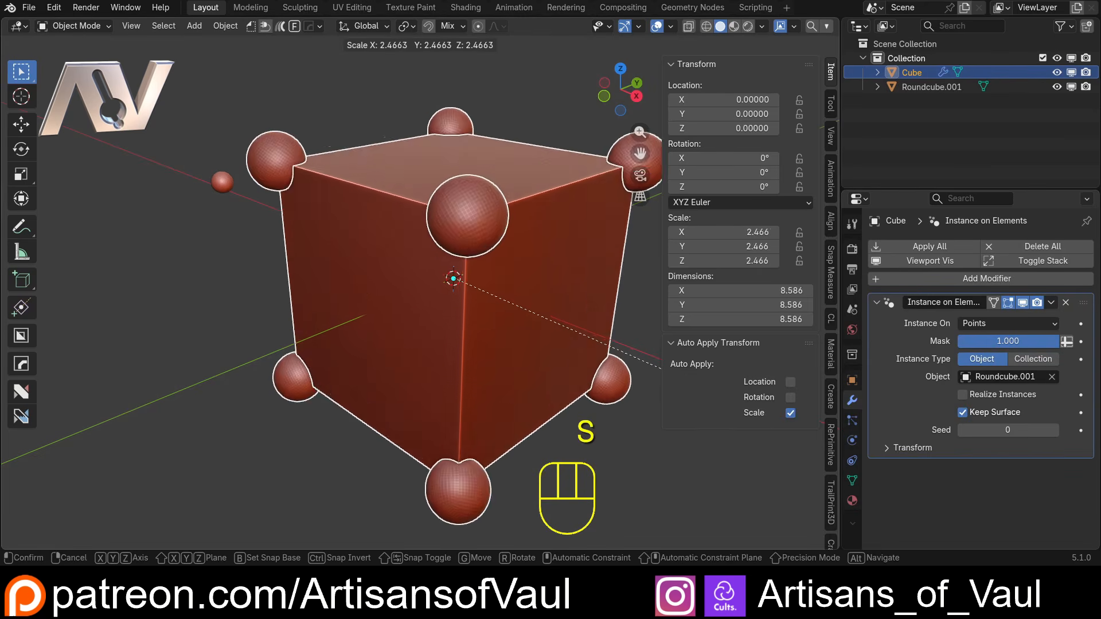
left_click(650, 379)
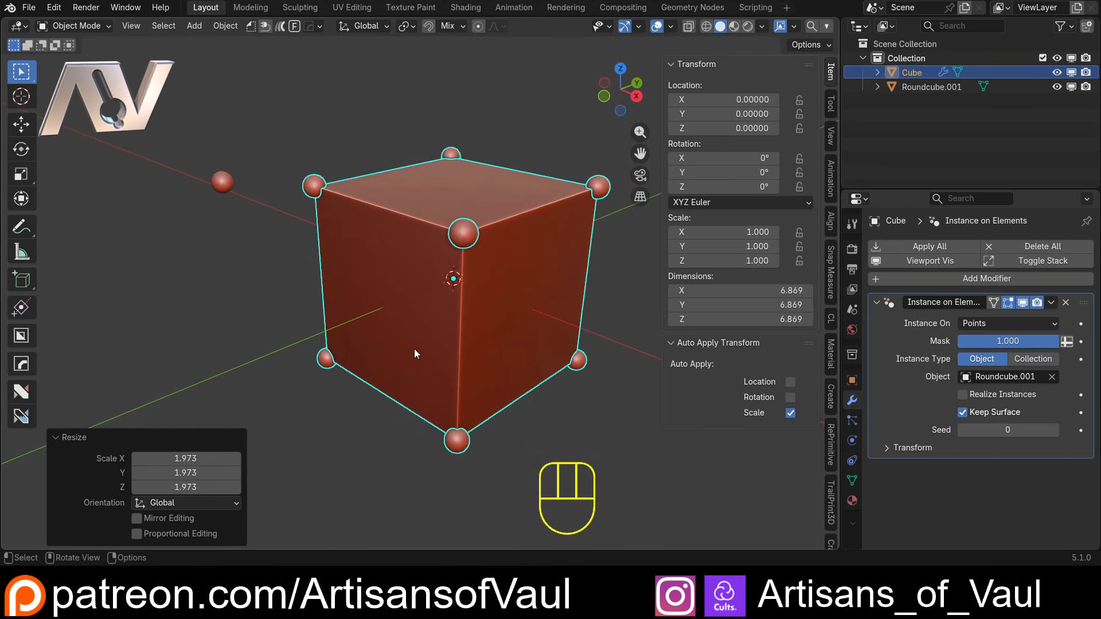
key("ctrl+z")
key("ctrl+z")
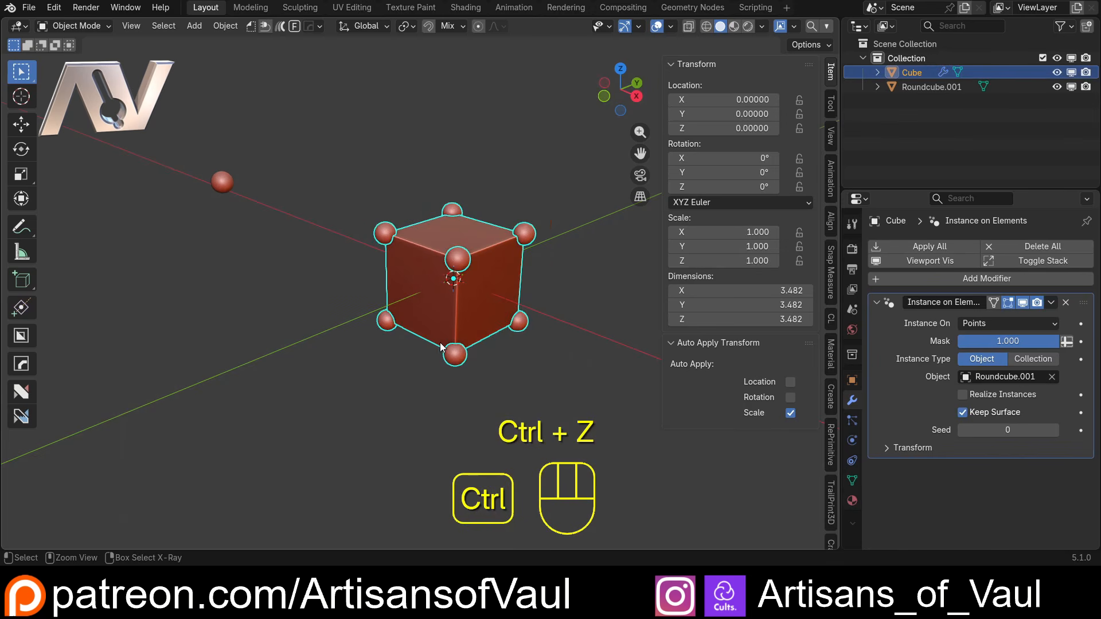
Turn off automatic applying for Scale, scale the cube up by about 2.02 and deselect it
left_click(790, 413)
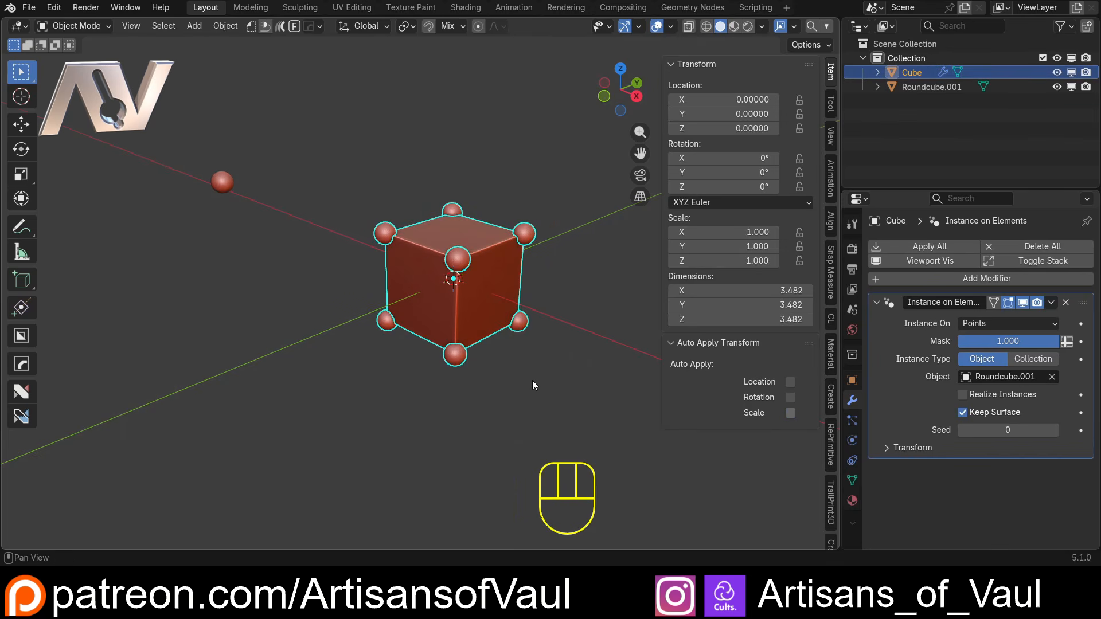
key("s")
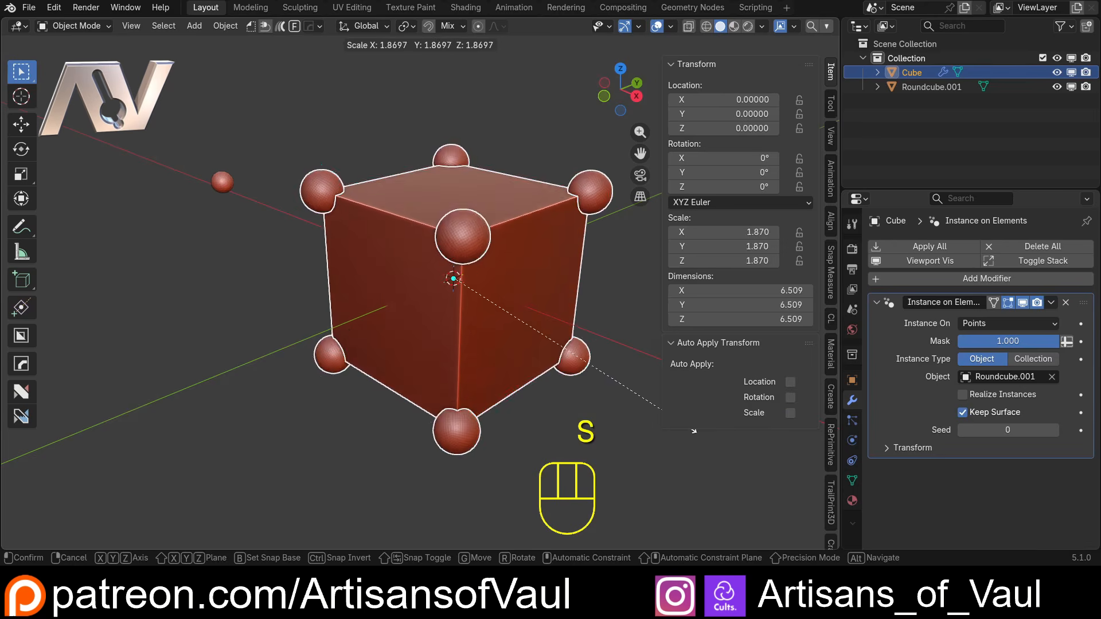
left_click(705, 464)
left_click(514, 380)
scroll(625, 329, "down", 2)
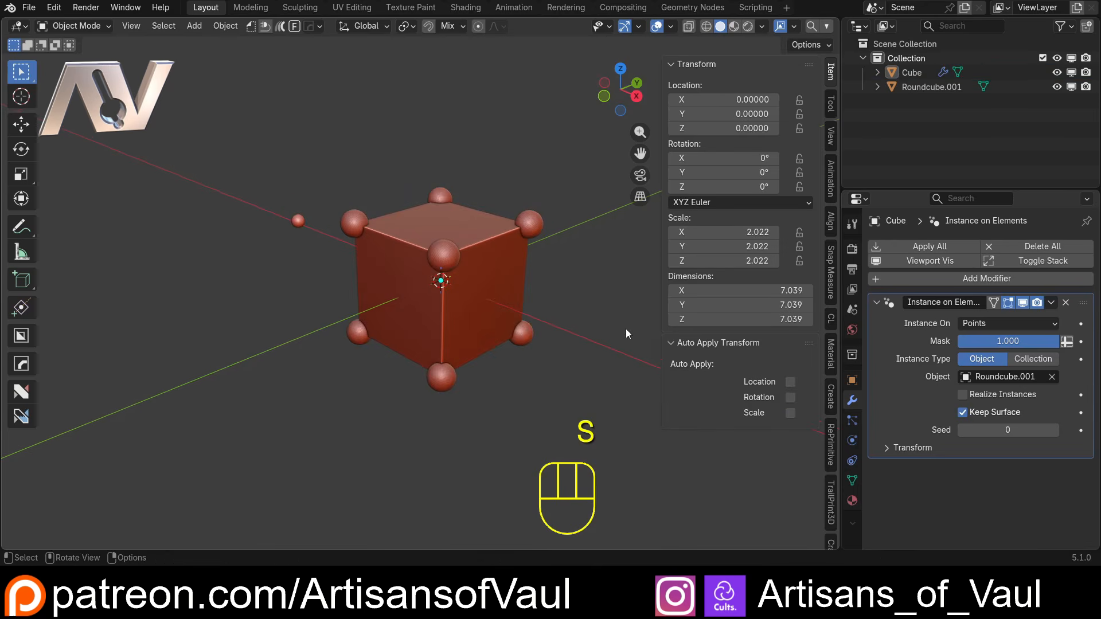
Turn automatic applying for Scale back on
left_click(790, 413)
middle_click_drag(217, 274, 305, 267)
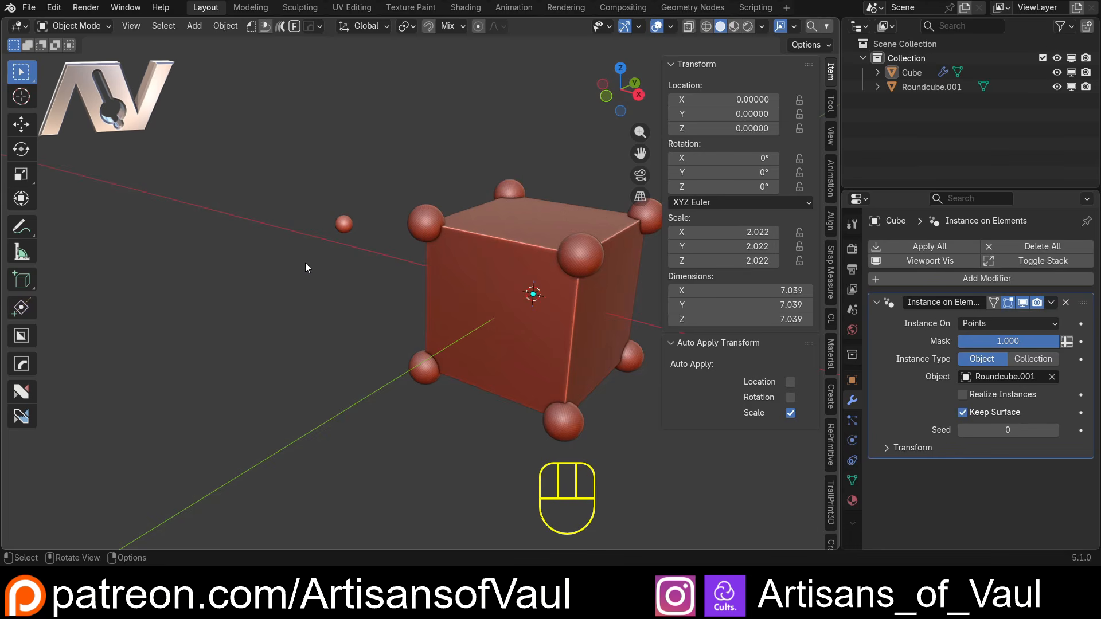